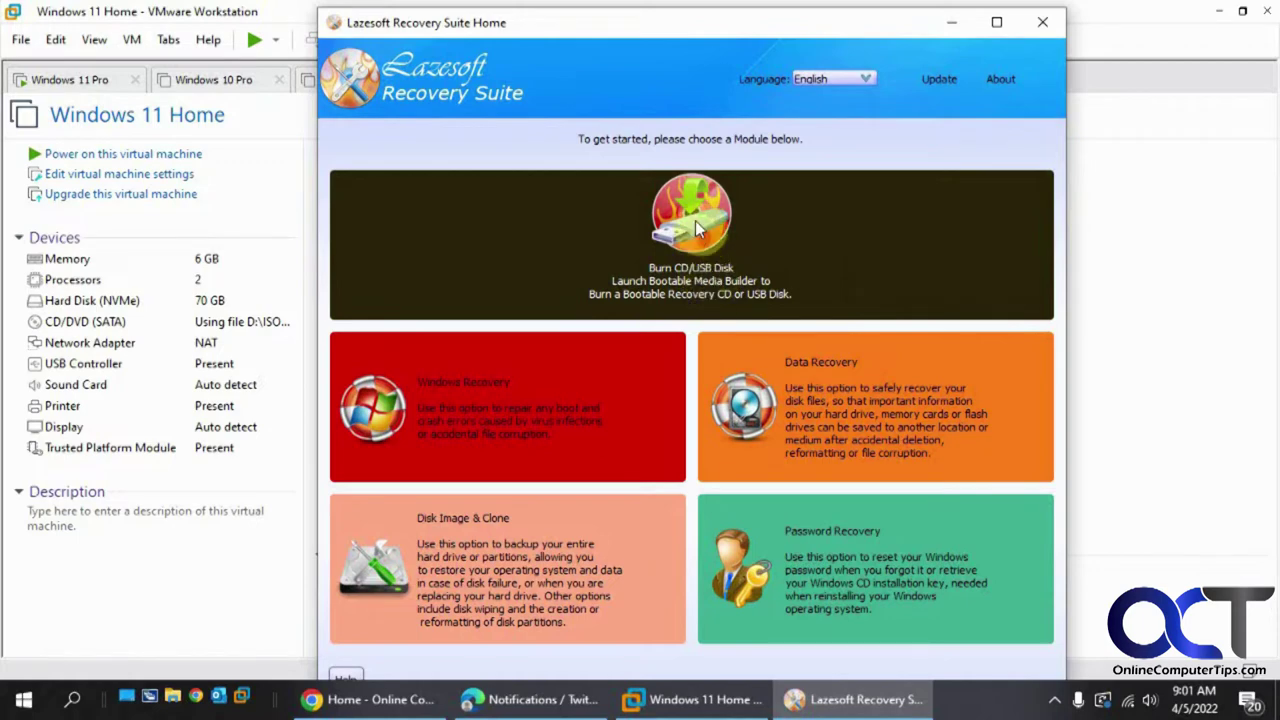
- Start the bootable media builder with the target Windows kept as 'Same as this computer'
left_click(708, 270)
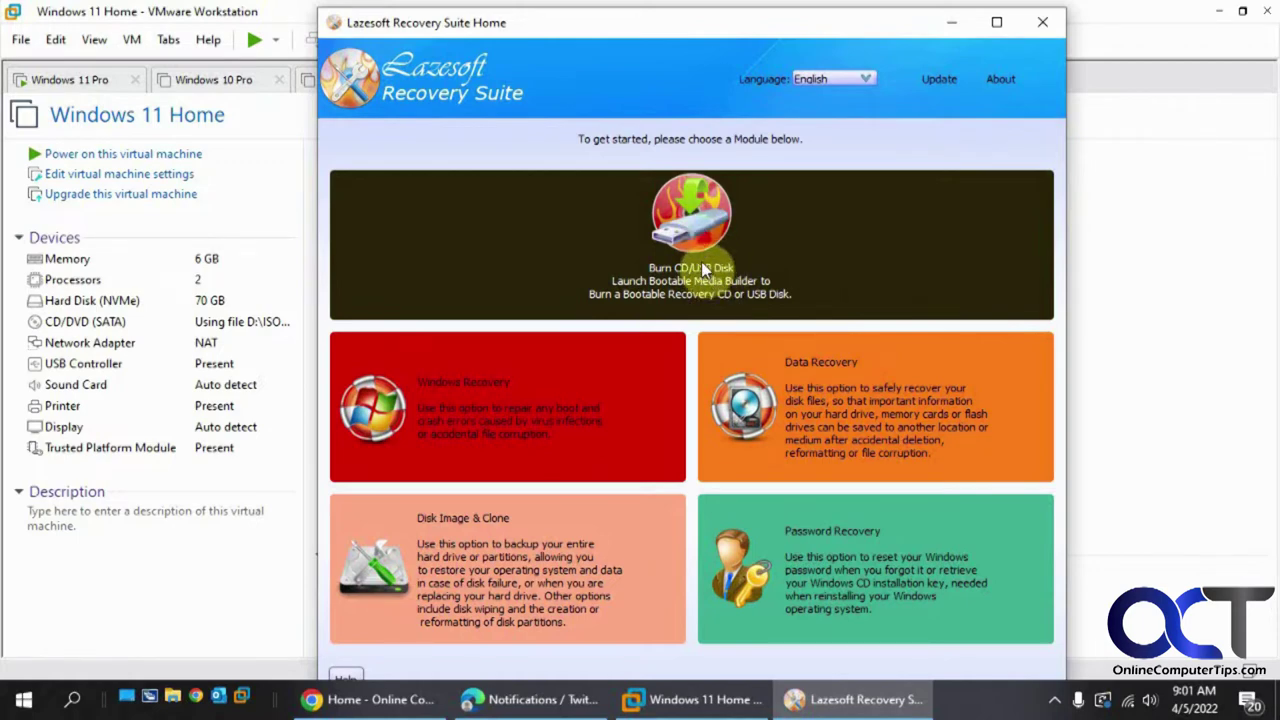
left_click(691, 254)
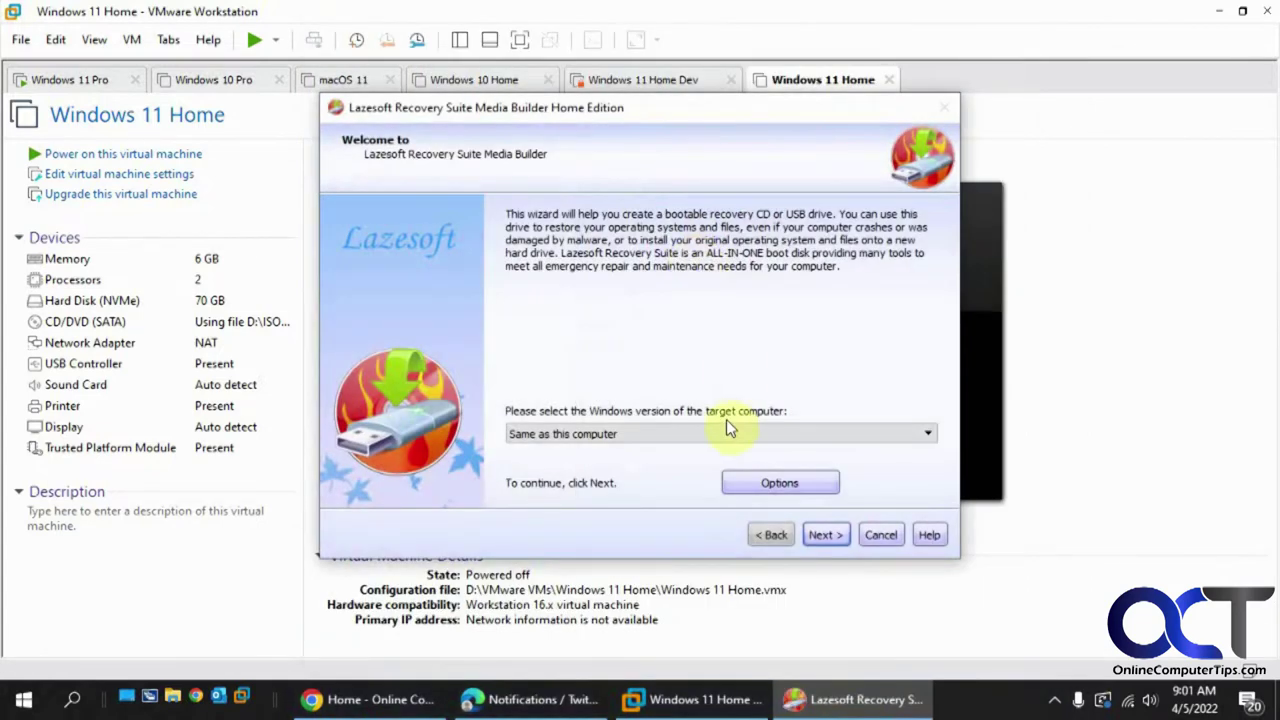
left_click(692, 434)
left_click(690, 433)
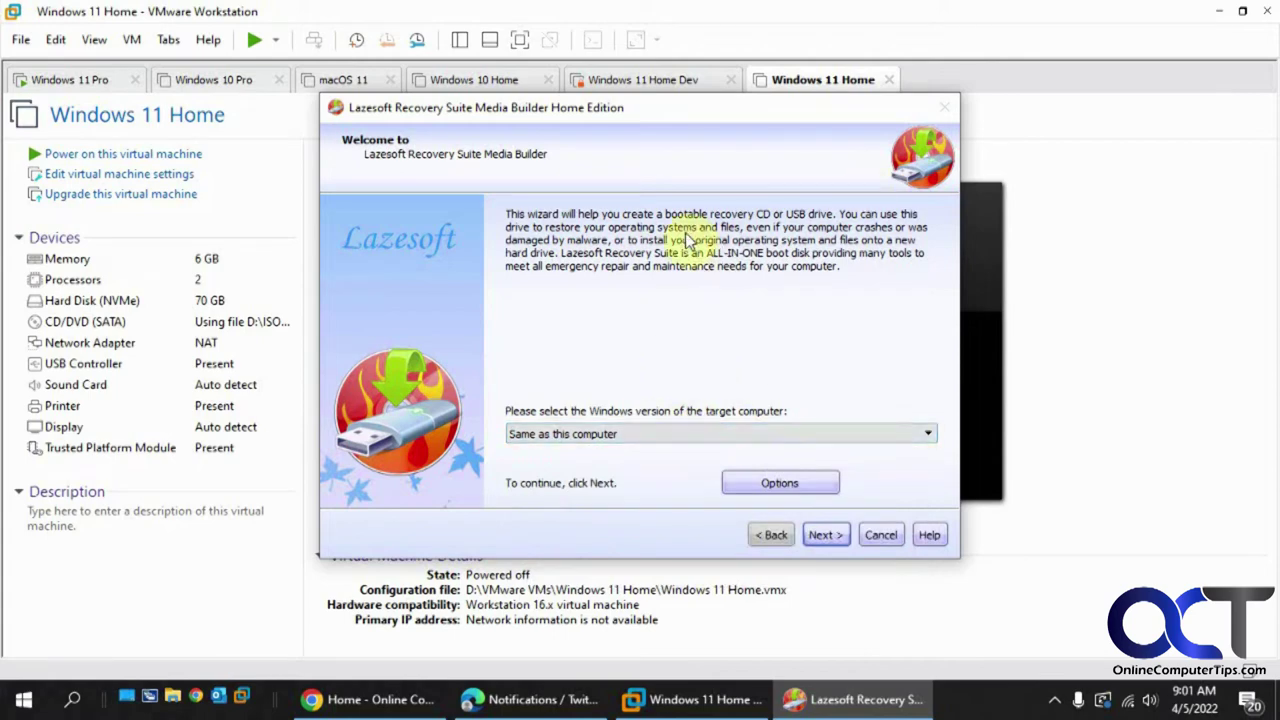
left_click(820, 535)
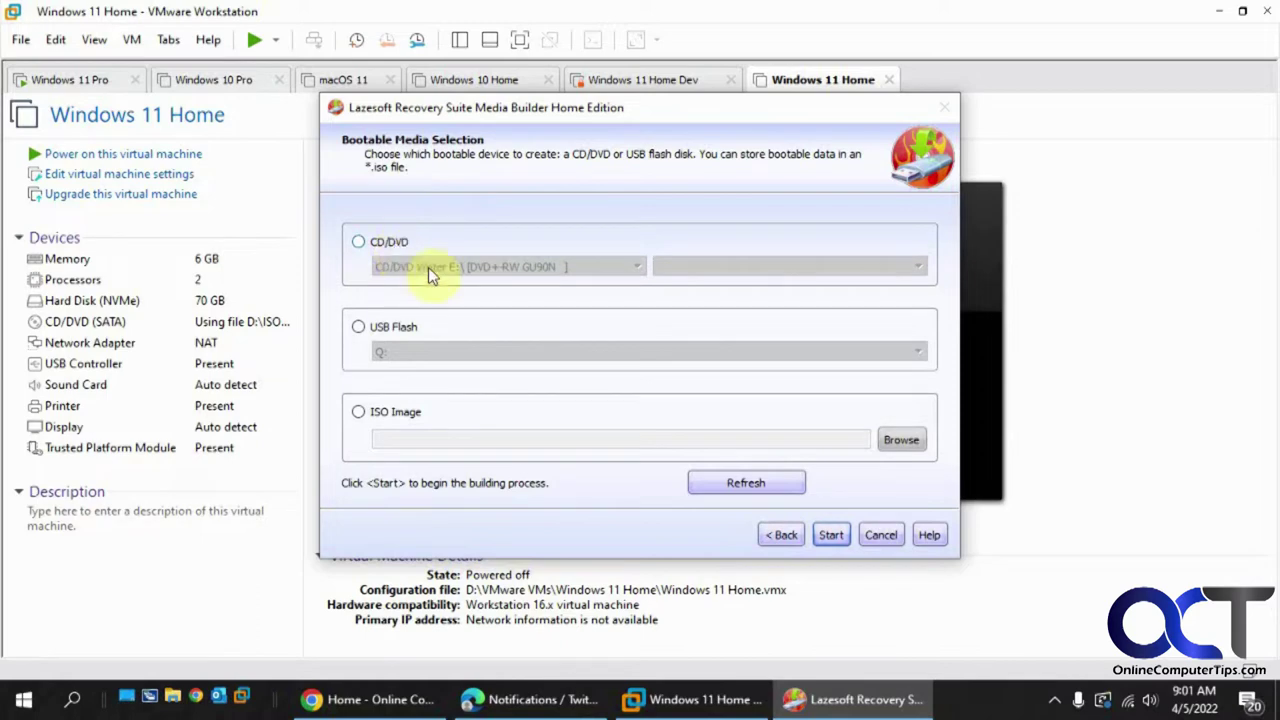
- Choose ISO Image output, check the lsboot.iso file name, then cancel the wizard
left_click(408, 413)
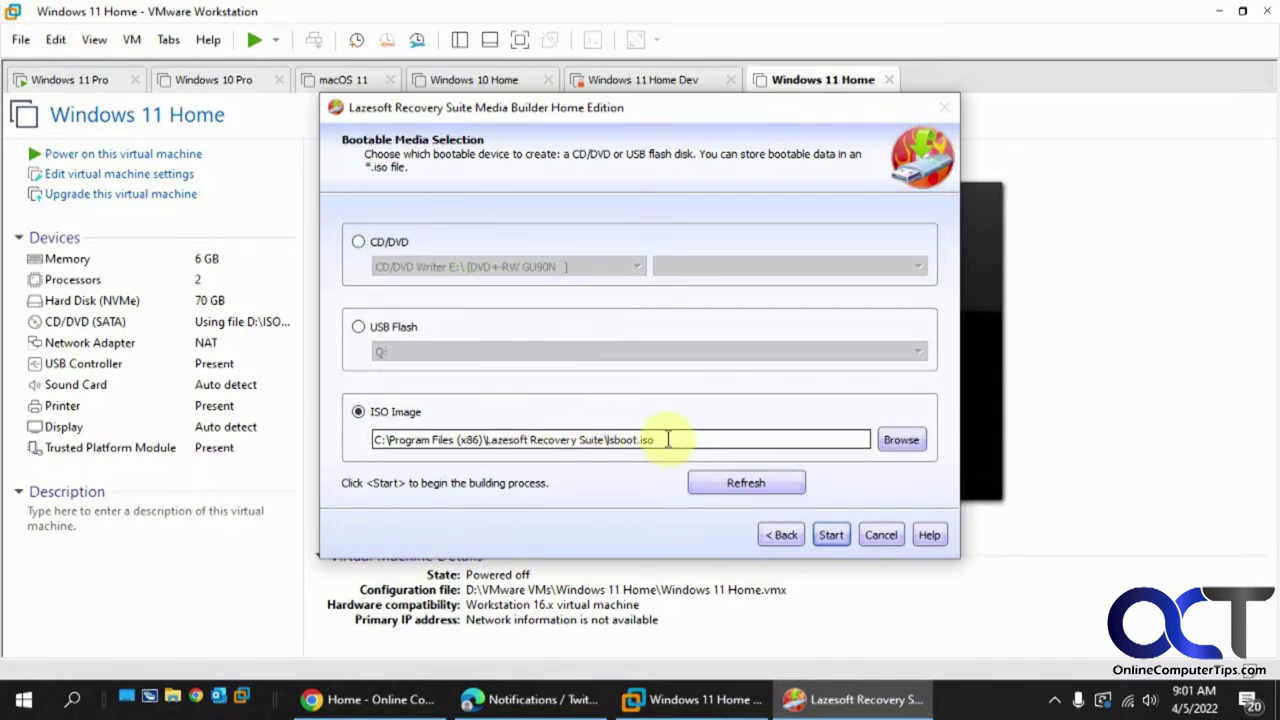
left_click_drag(654, 440, 607, 440)
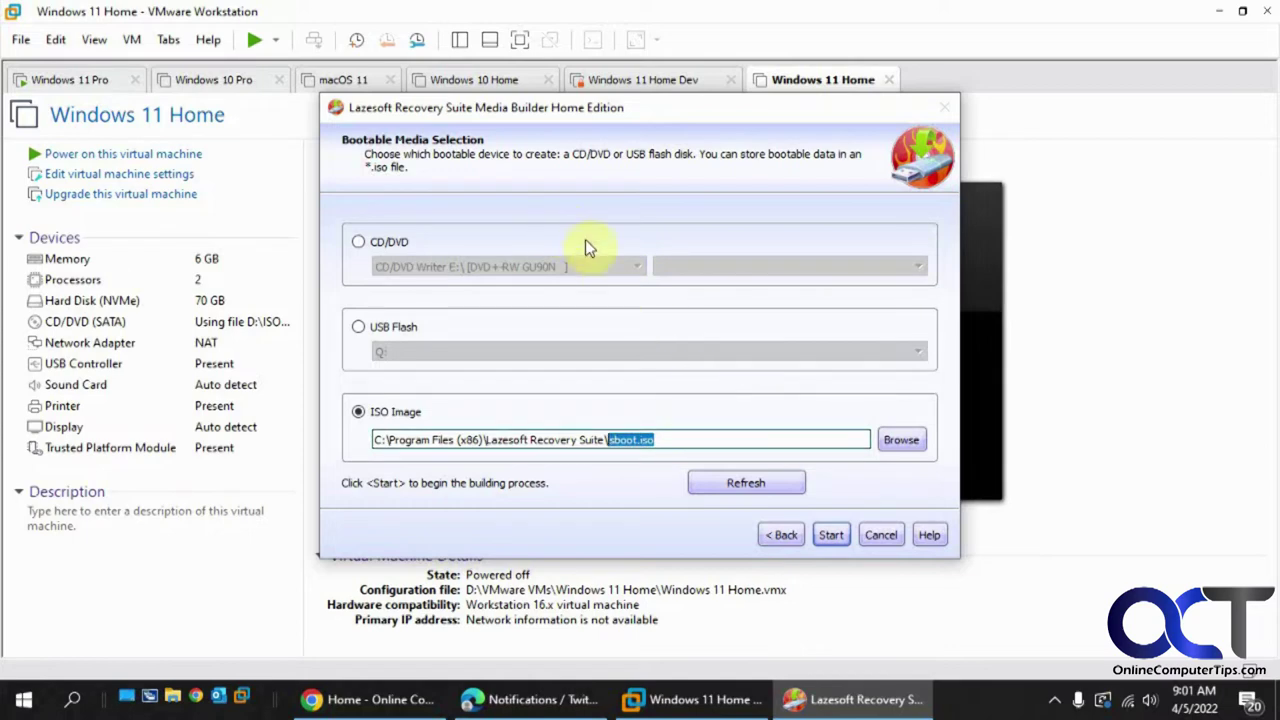
left_click(881, 535)
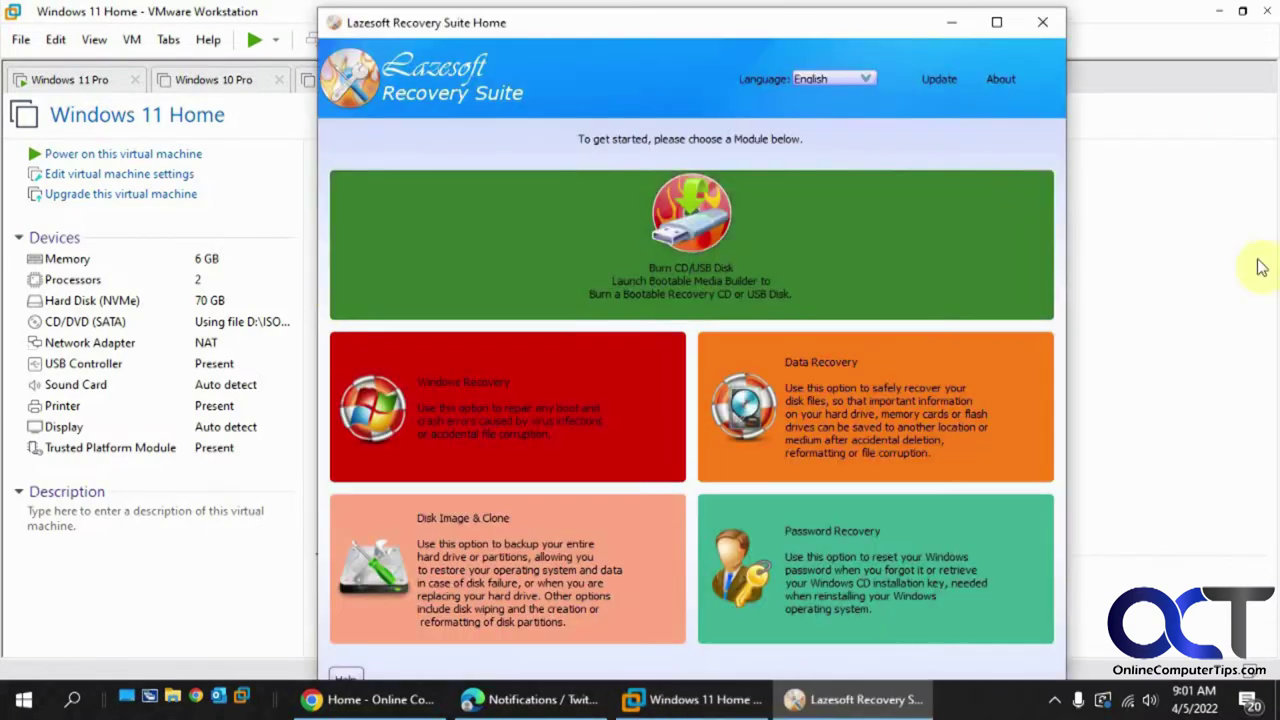
- Minimize Lazesoft and power on the Windows 11 Home VM in full screen
left_click(953, 26)
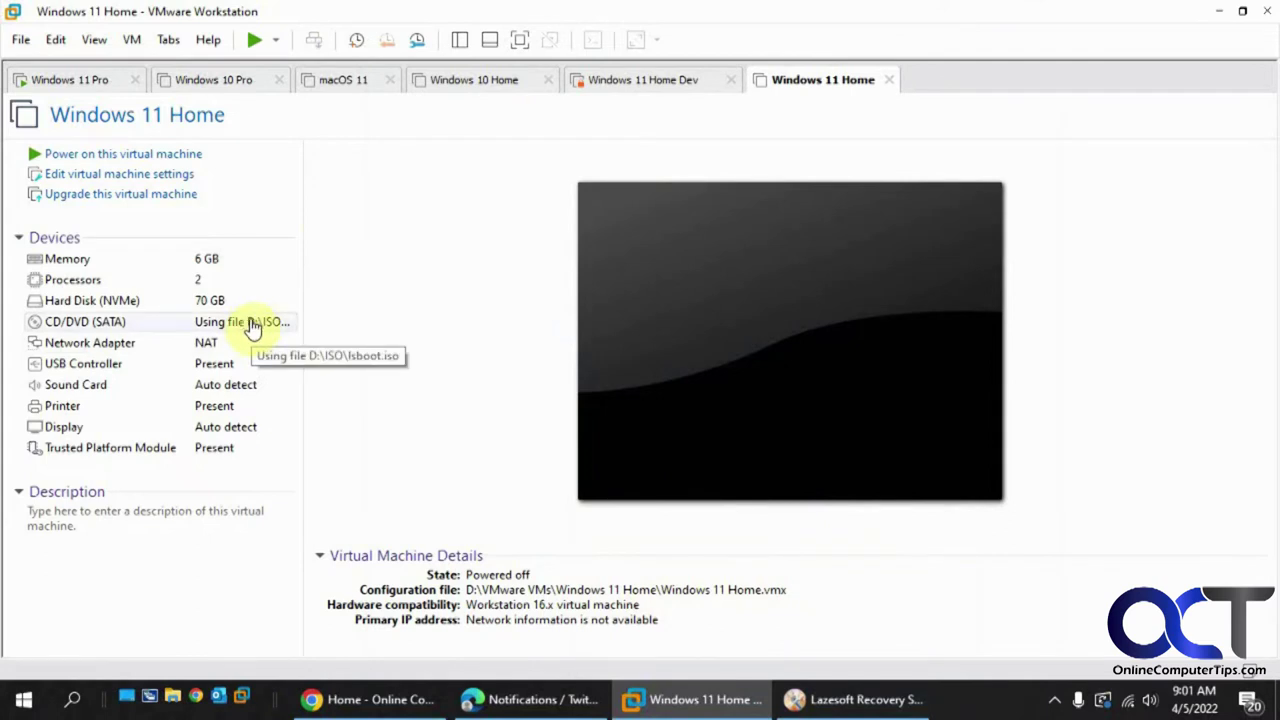
left_click(253, 40)
left_click(520, 40)
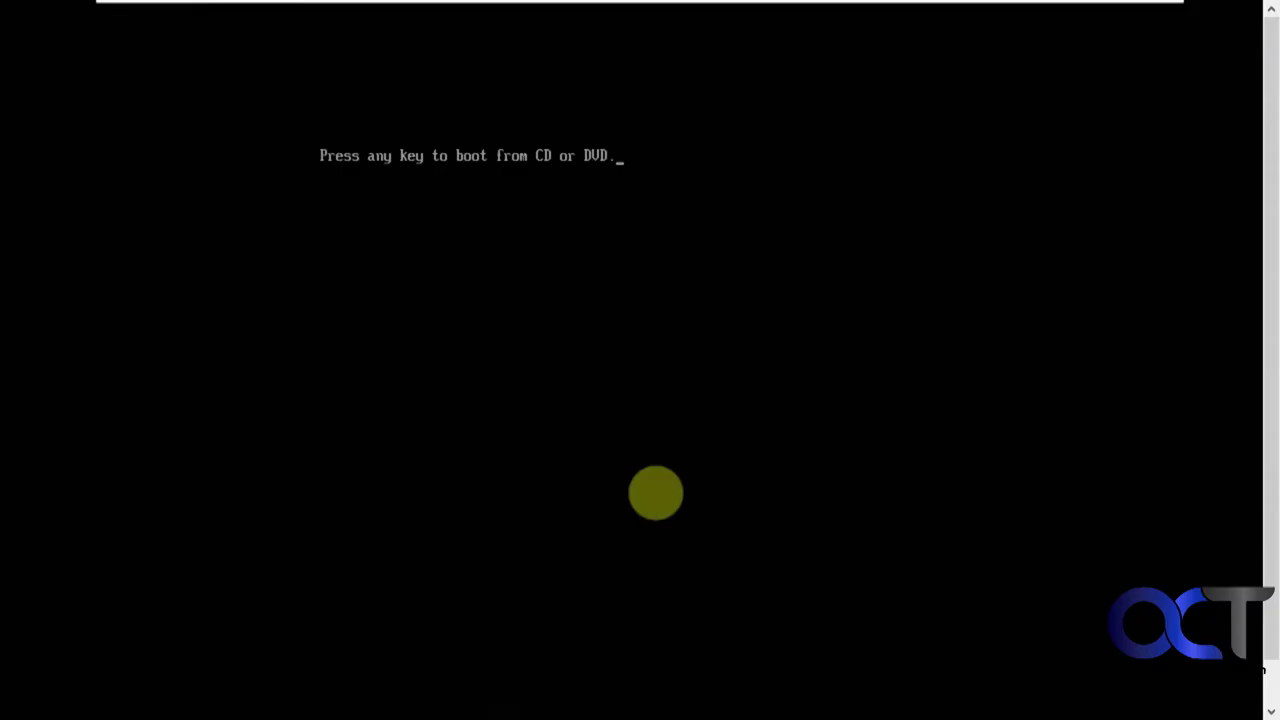
- Boot the VM from the ISO and pick Lazesoft Live CD in the boot menu
key("Return")
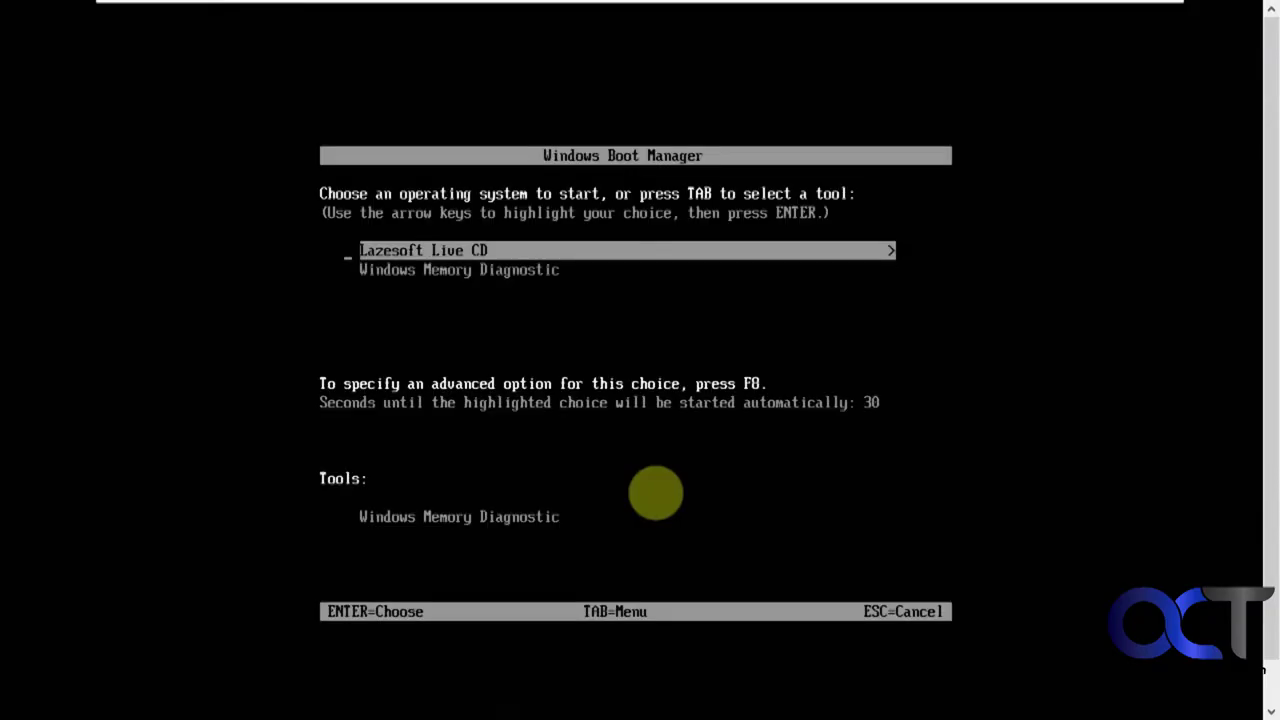
key("Down")
key("Up")
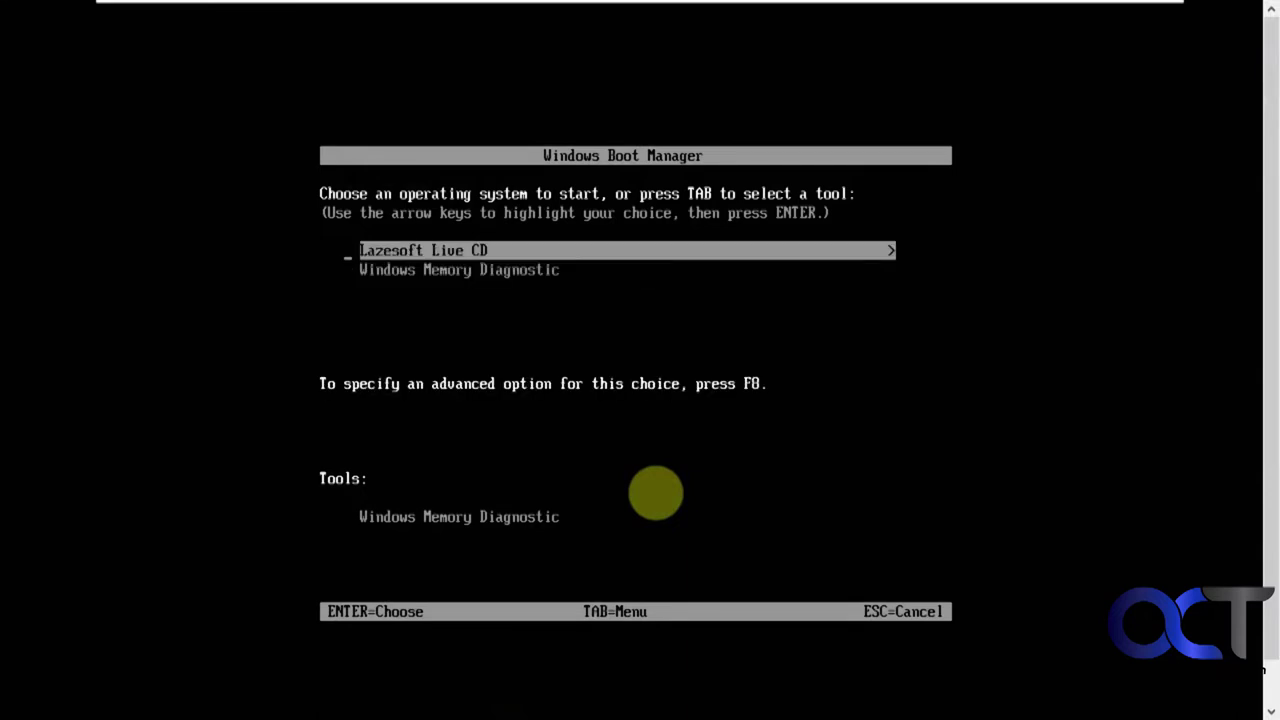
key("Down")
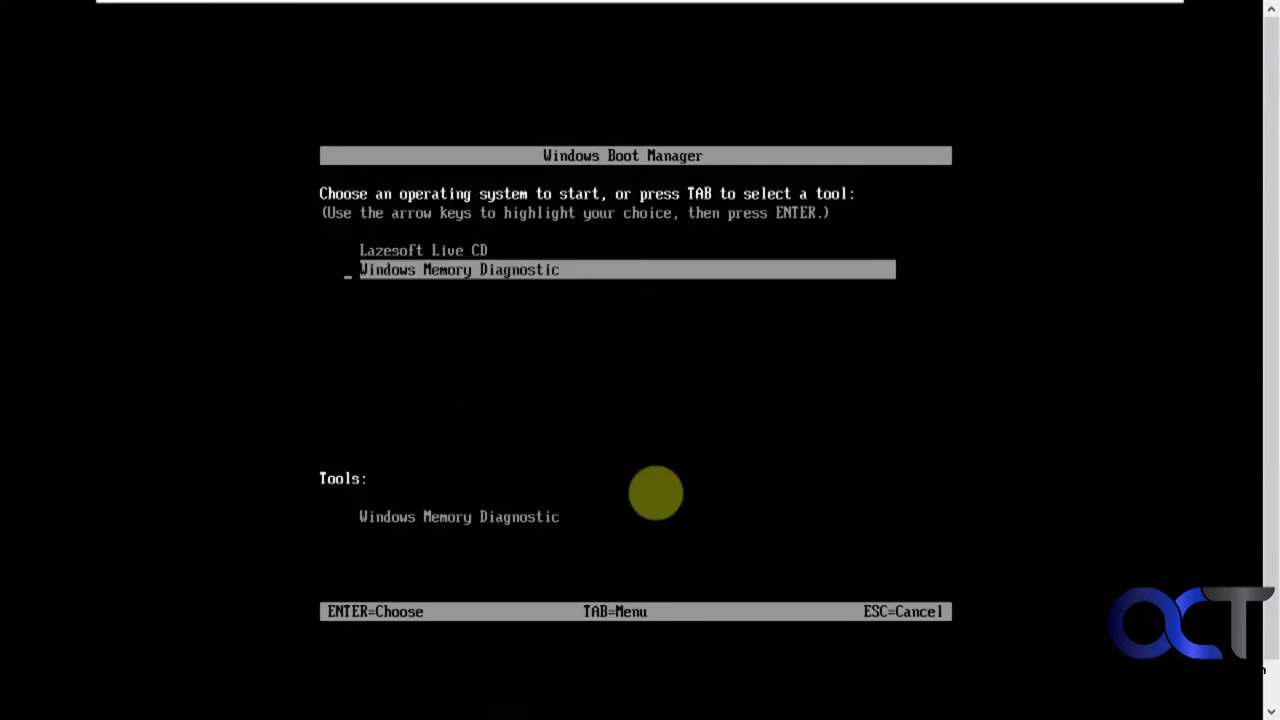
key("Up")
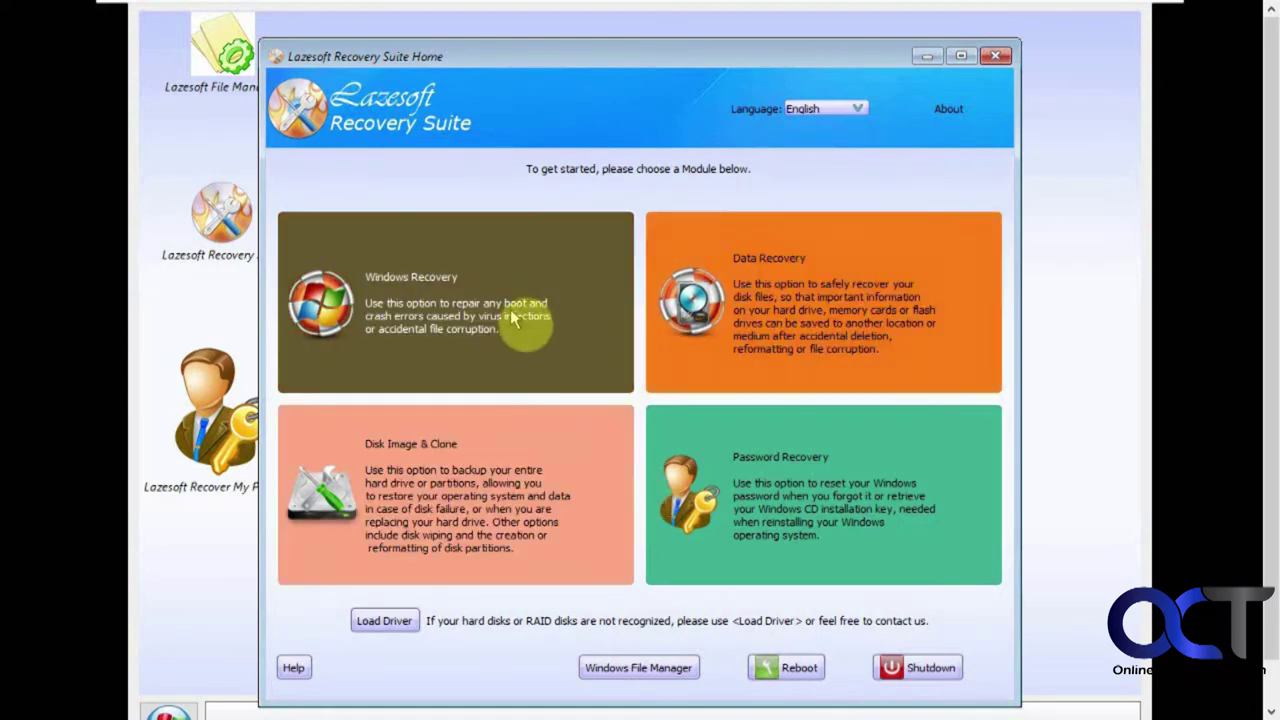
- Open Windows Recovery and select the Microsoft Windows 11 x64 Edition installation to repair
left_click(510, 309)
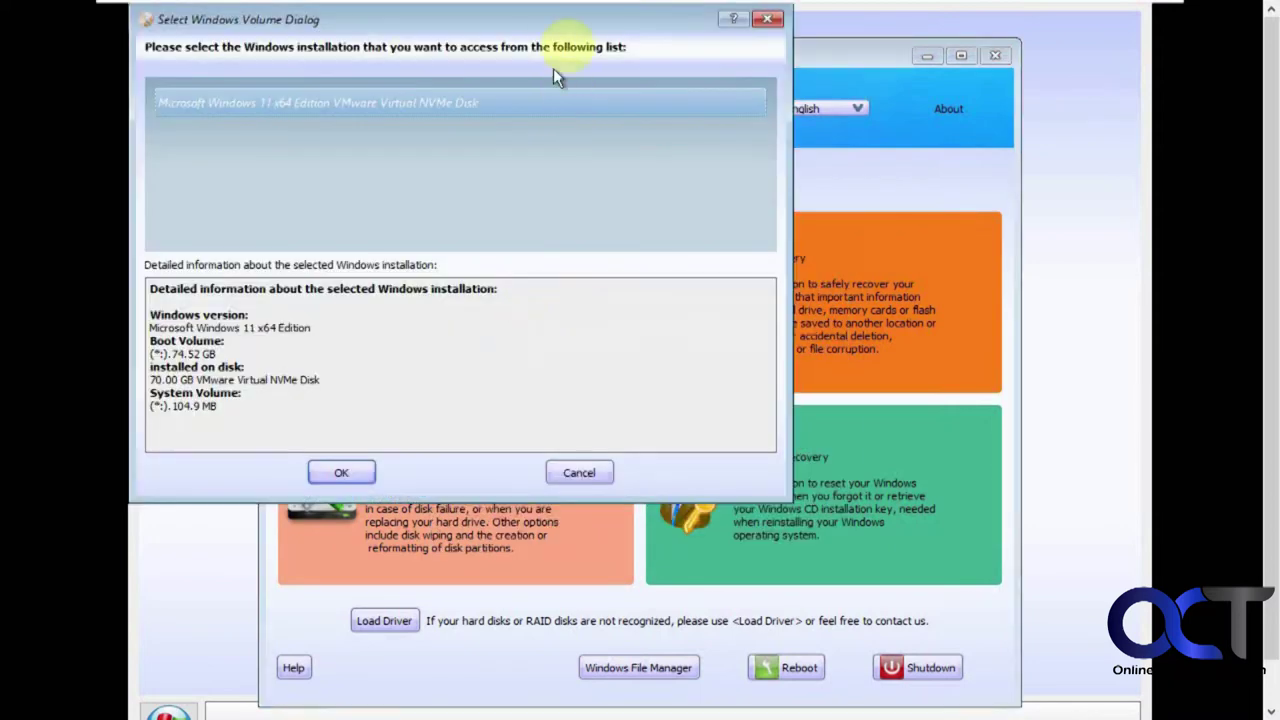
left_click_drag(548, 25, 768, 79)
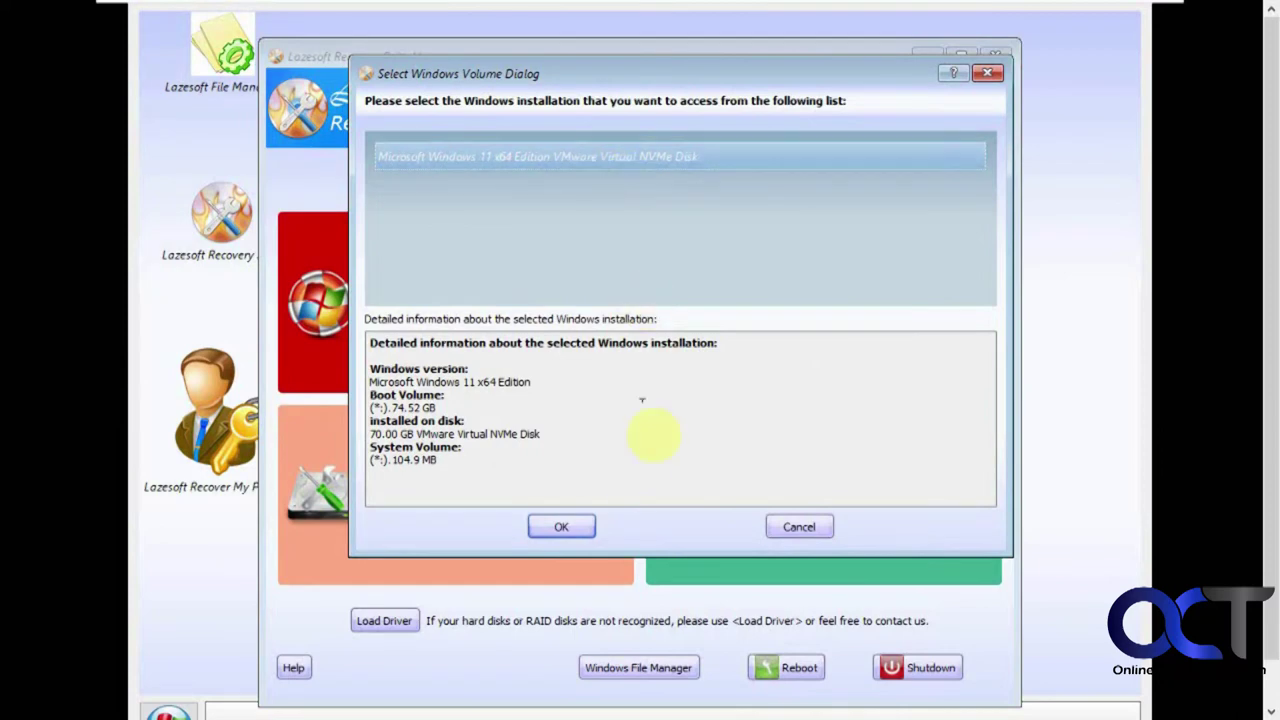
left_click(582, 532)
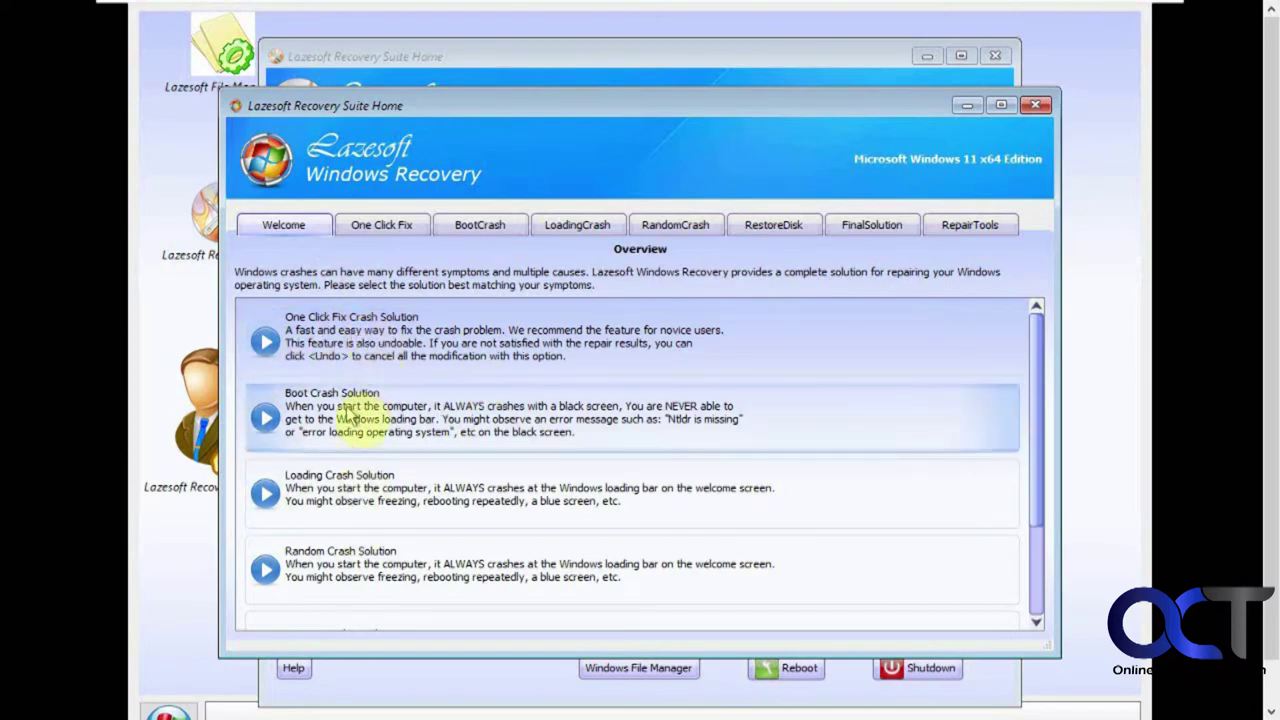
- Review the One Click Fix page, then switch to the BootCrash repair options
scroll(390, 560, "down", 1)
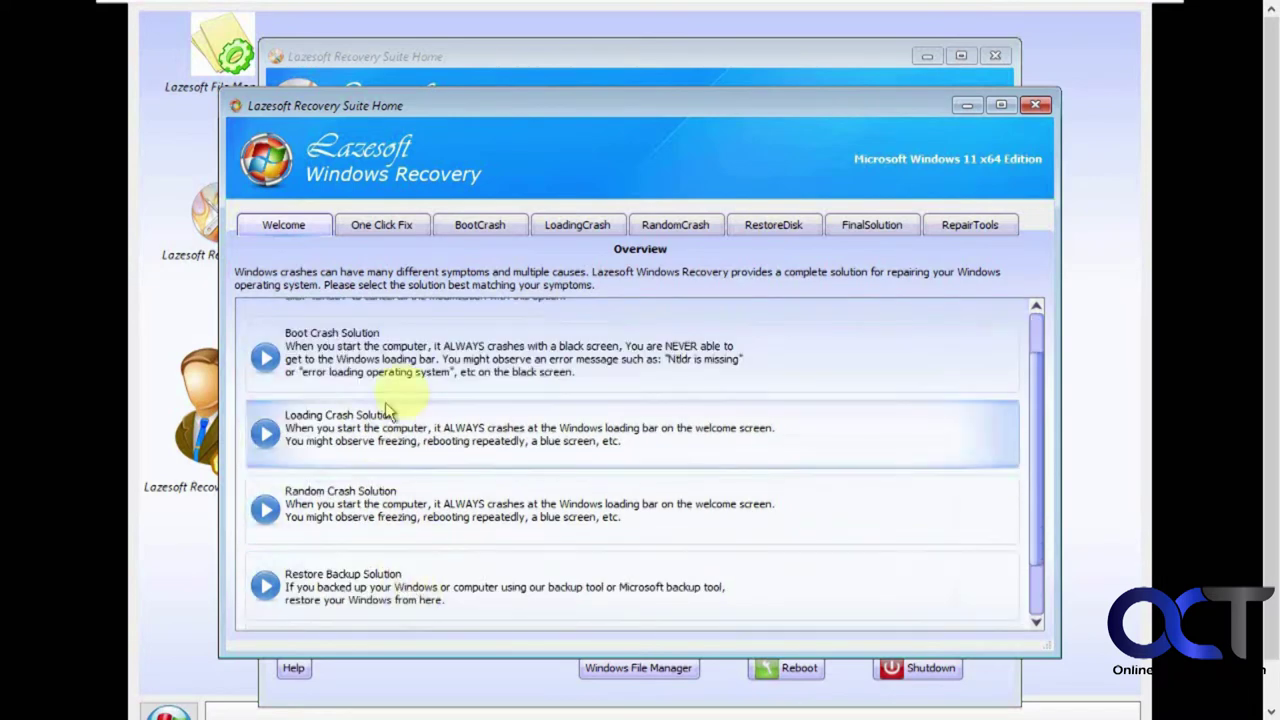
left_click(380, 232)
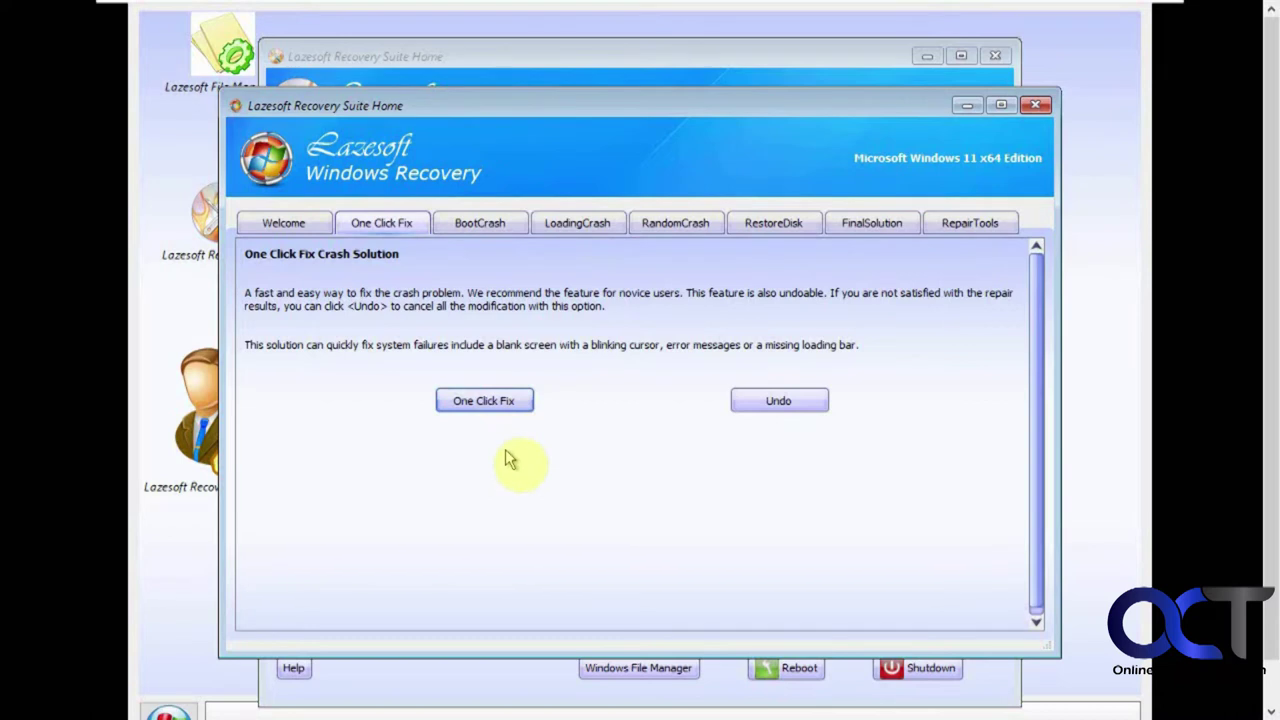
left_click(485, 228)
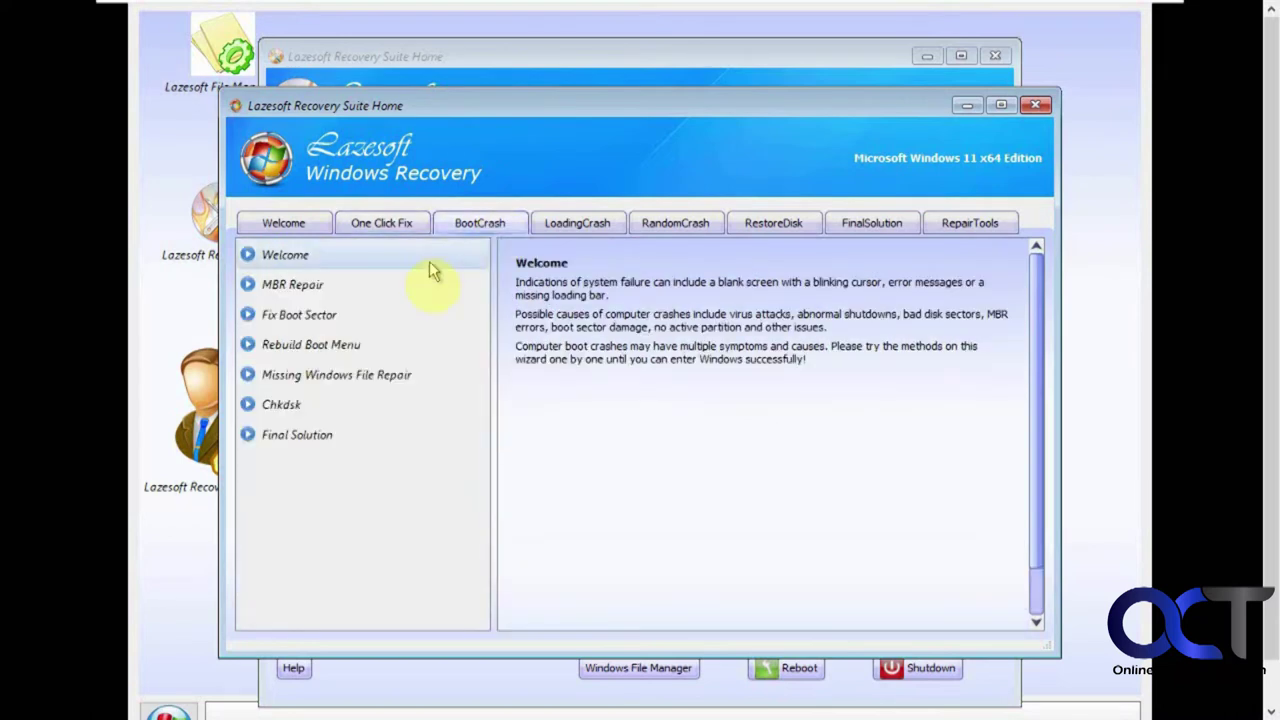
- Read MBR Repair, Fix Boot Sector, Rebuild Boot Menu, Missing File Repair, Chkdsk and Final Solution, then show LoadingCrash
left_click(371, 285)
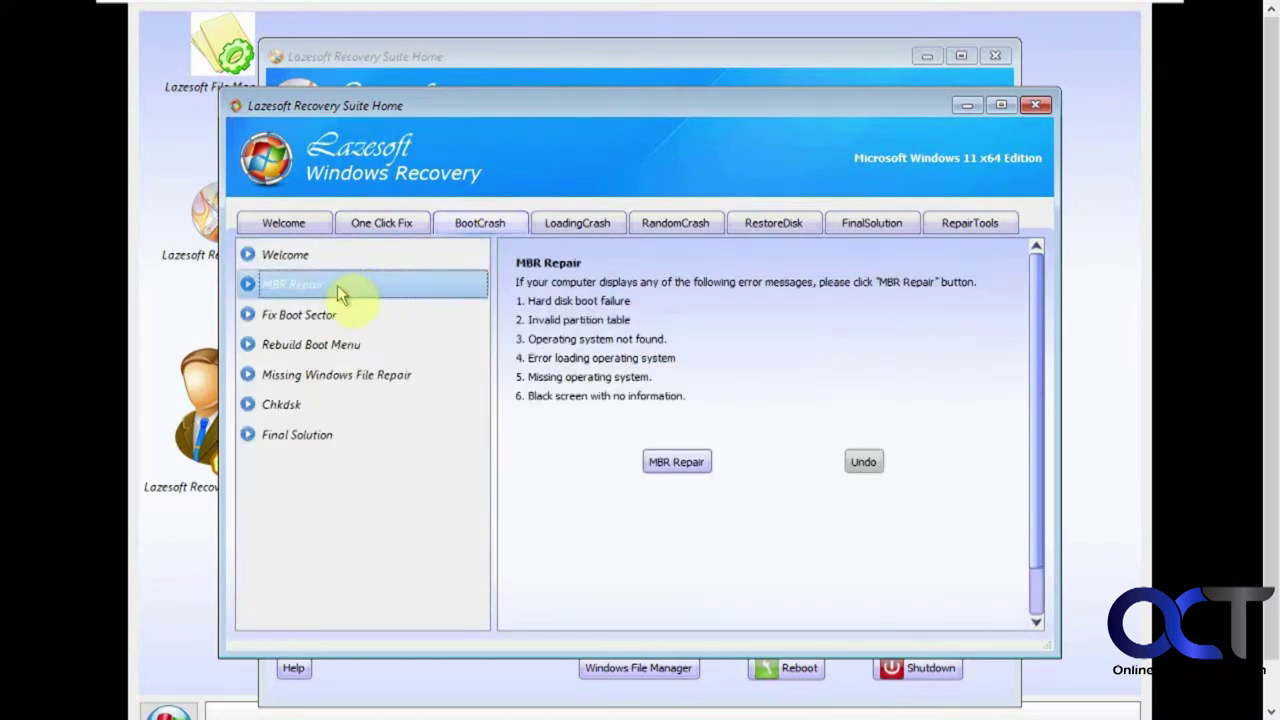
left_click(336, 316)
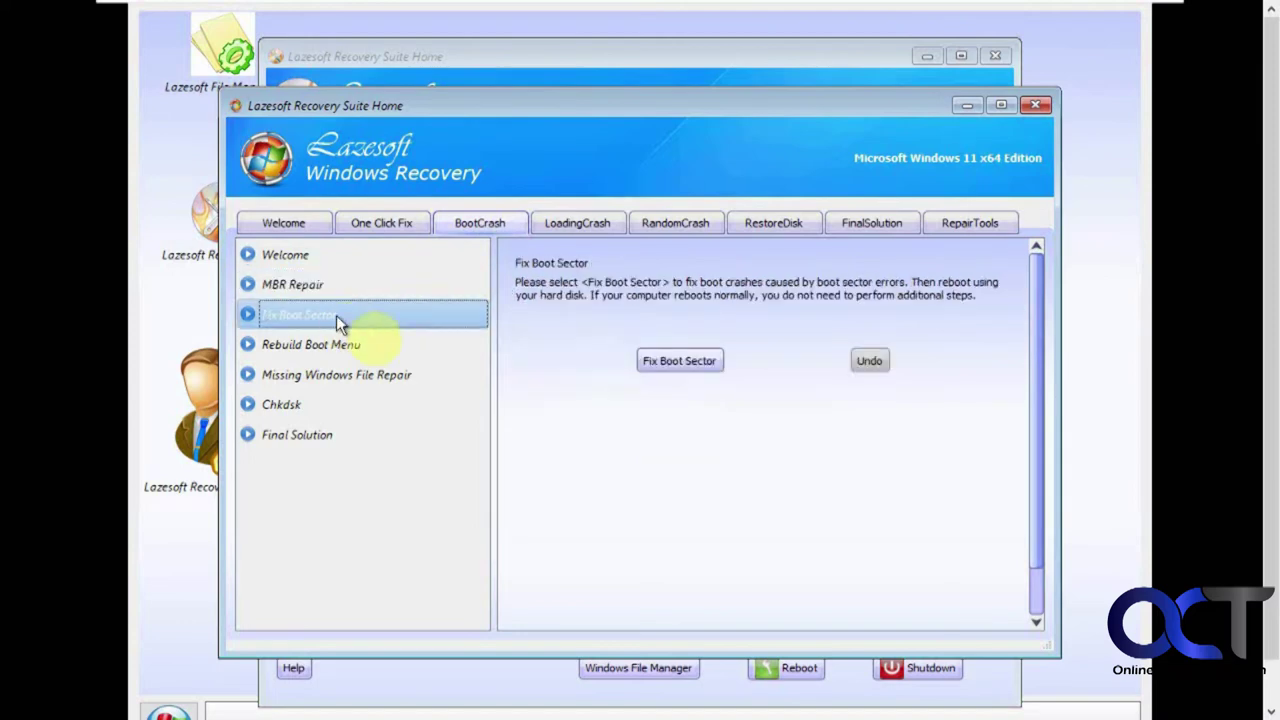
left_click(360, 345)
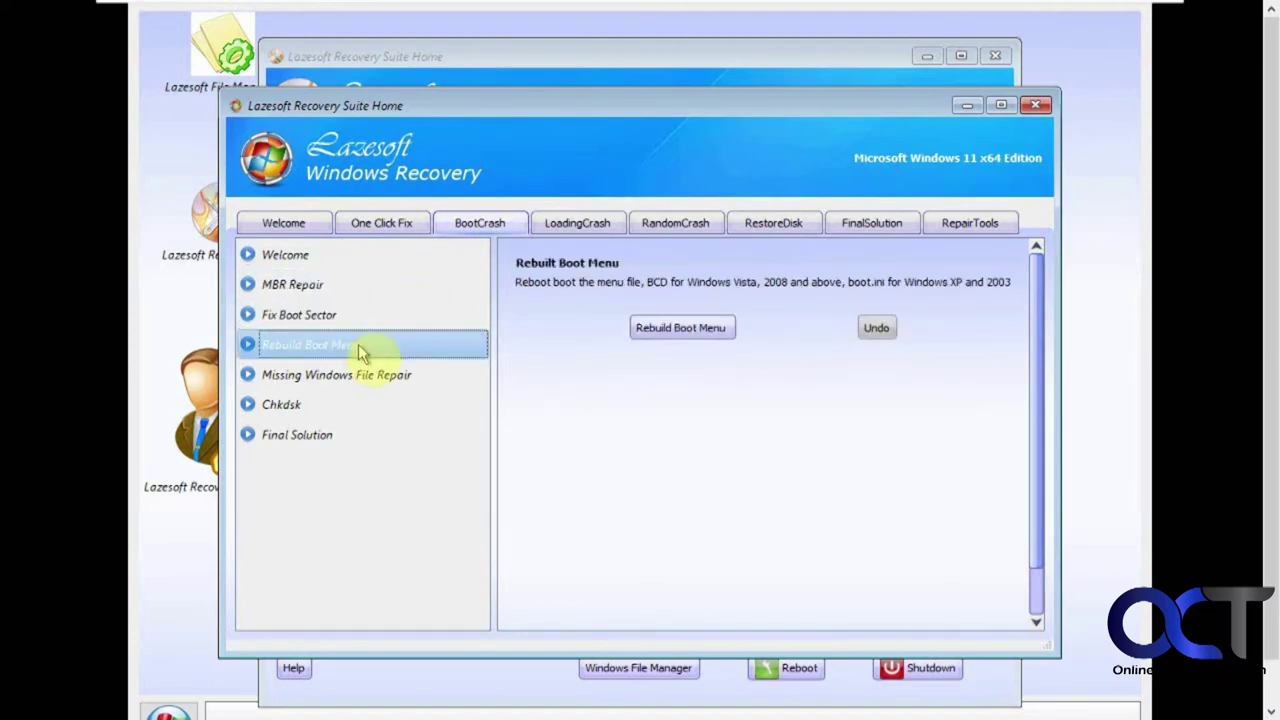
left_click(414, 378)
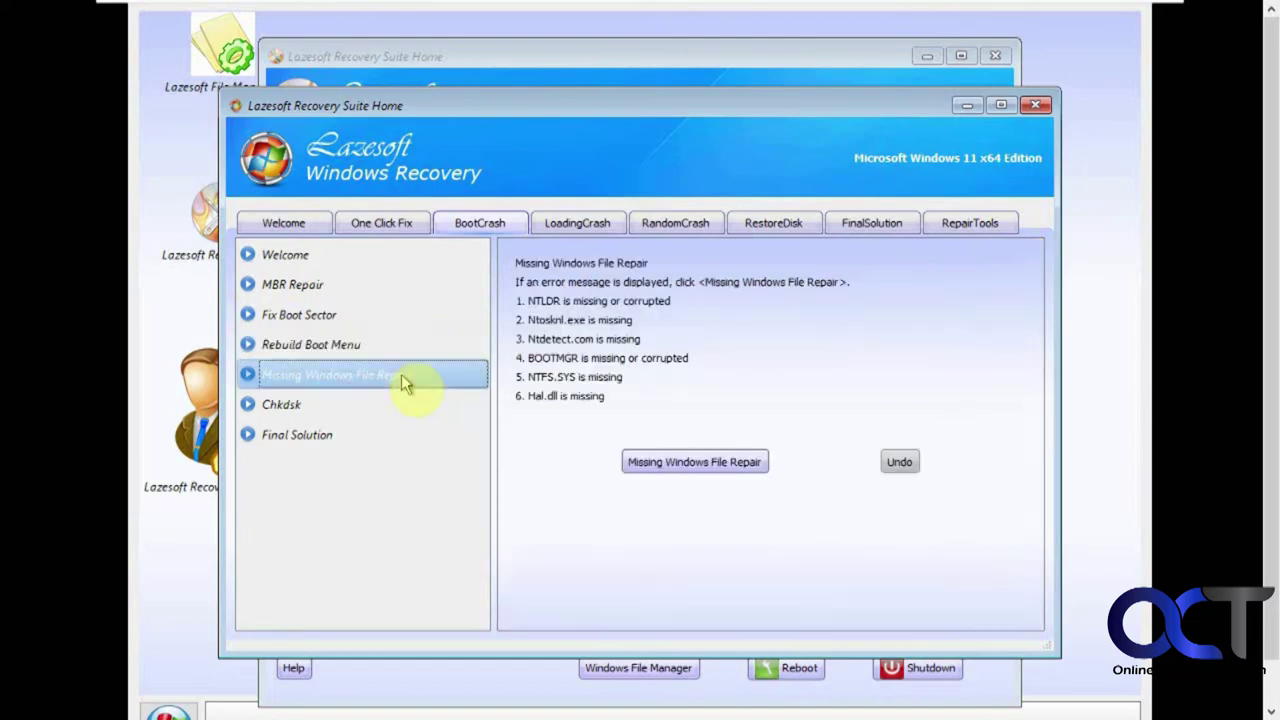
left_click(374, 407)
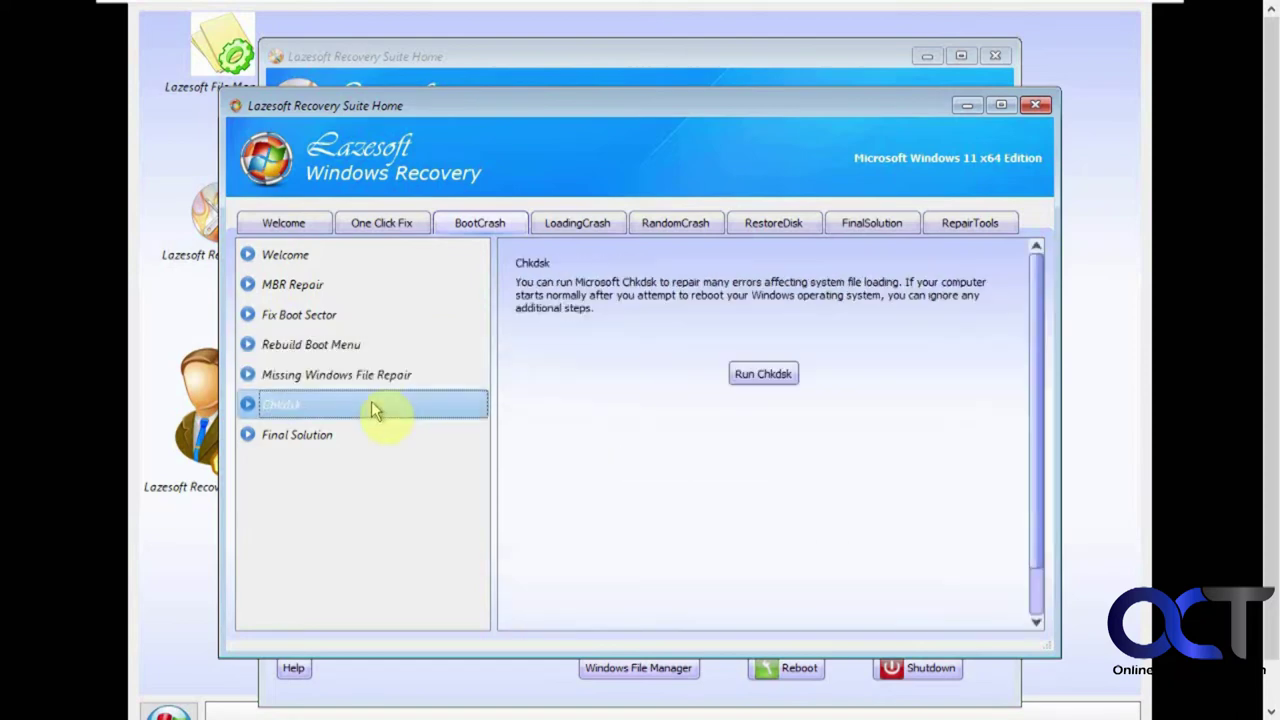
left_click(350, 440)
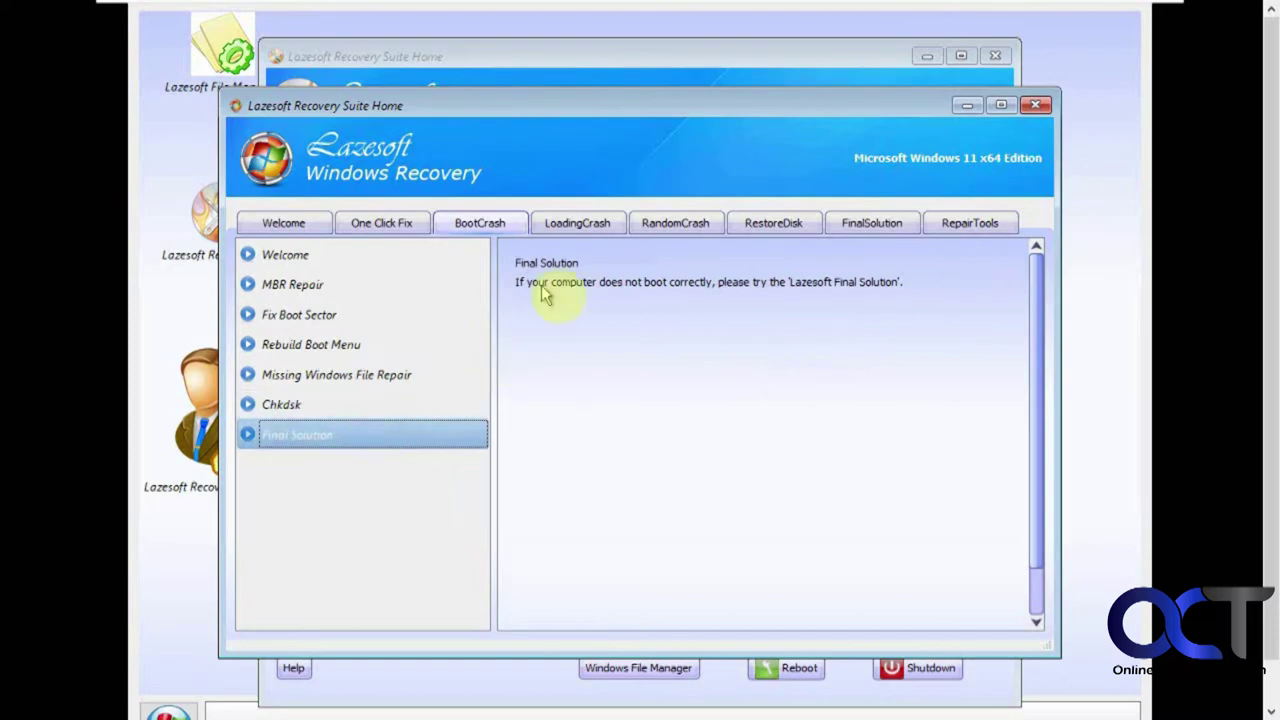
left_click(584, 224)
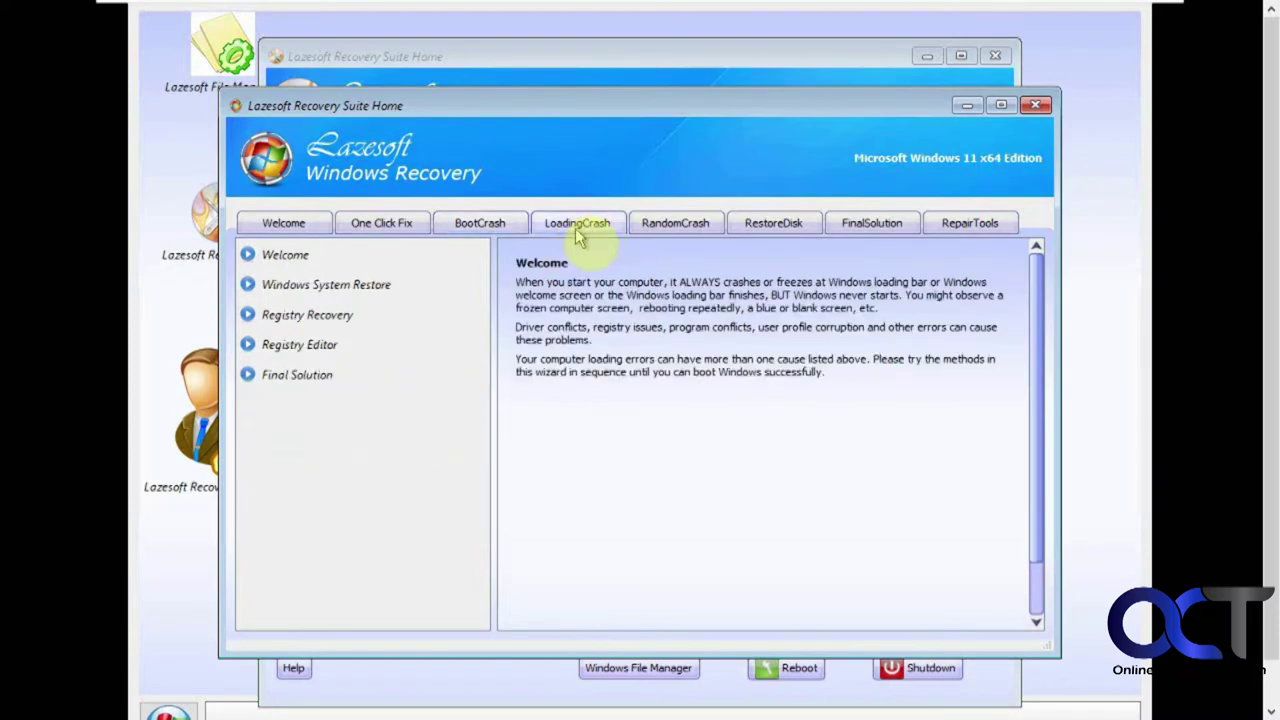
- Launch the Windows System Restore wizard and close it without restoring
left_click(362, 288)
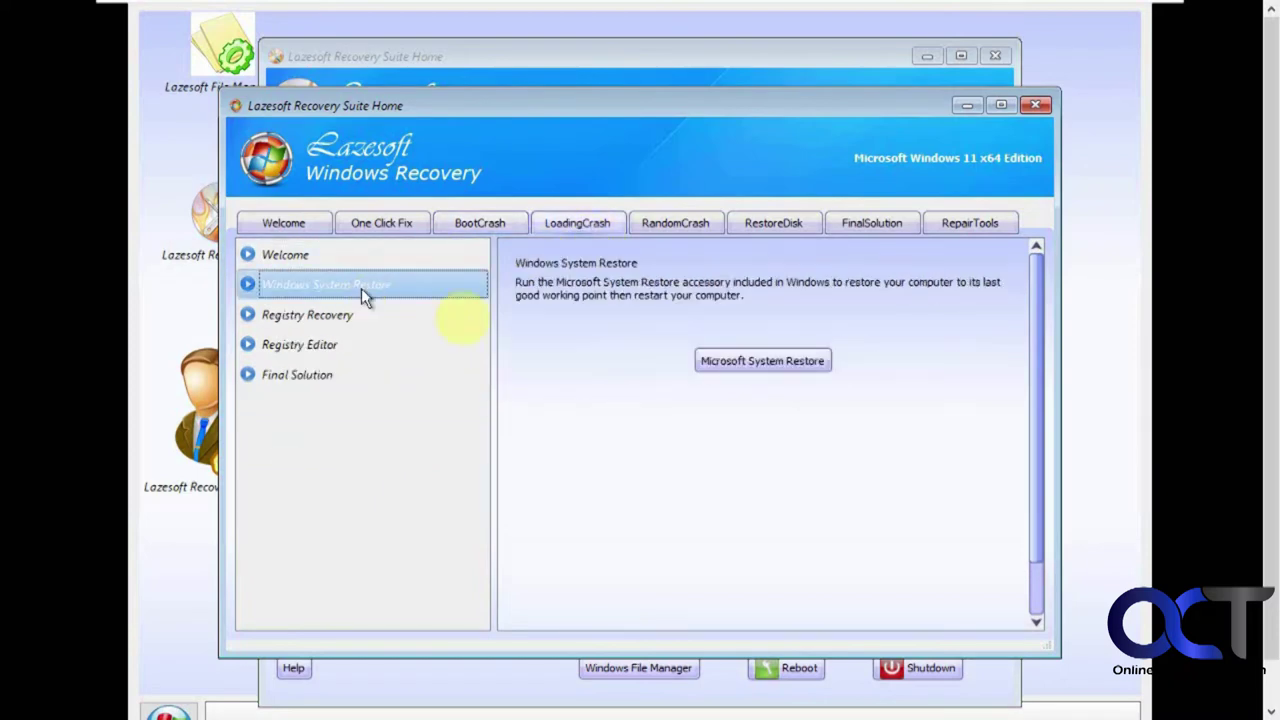
left_click(726, 364)
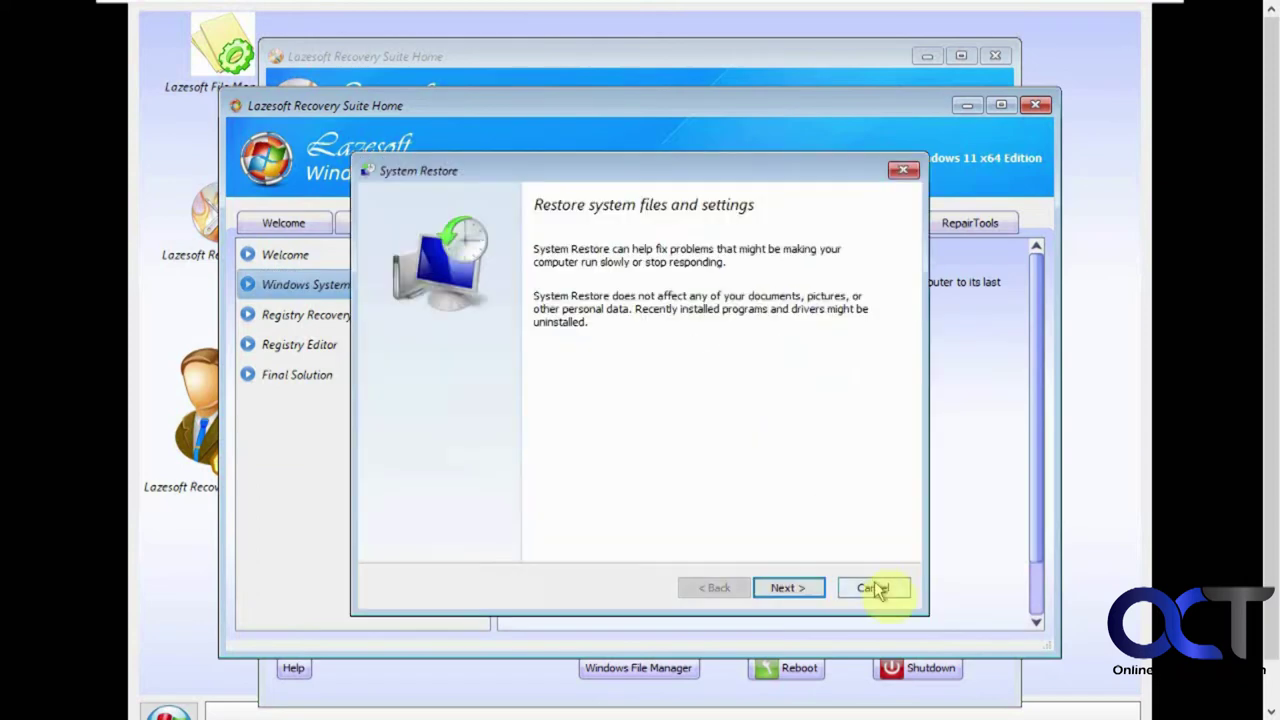
left_click(876, 589)
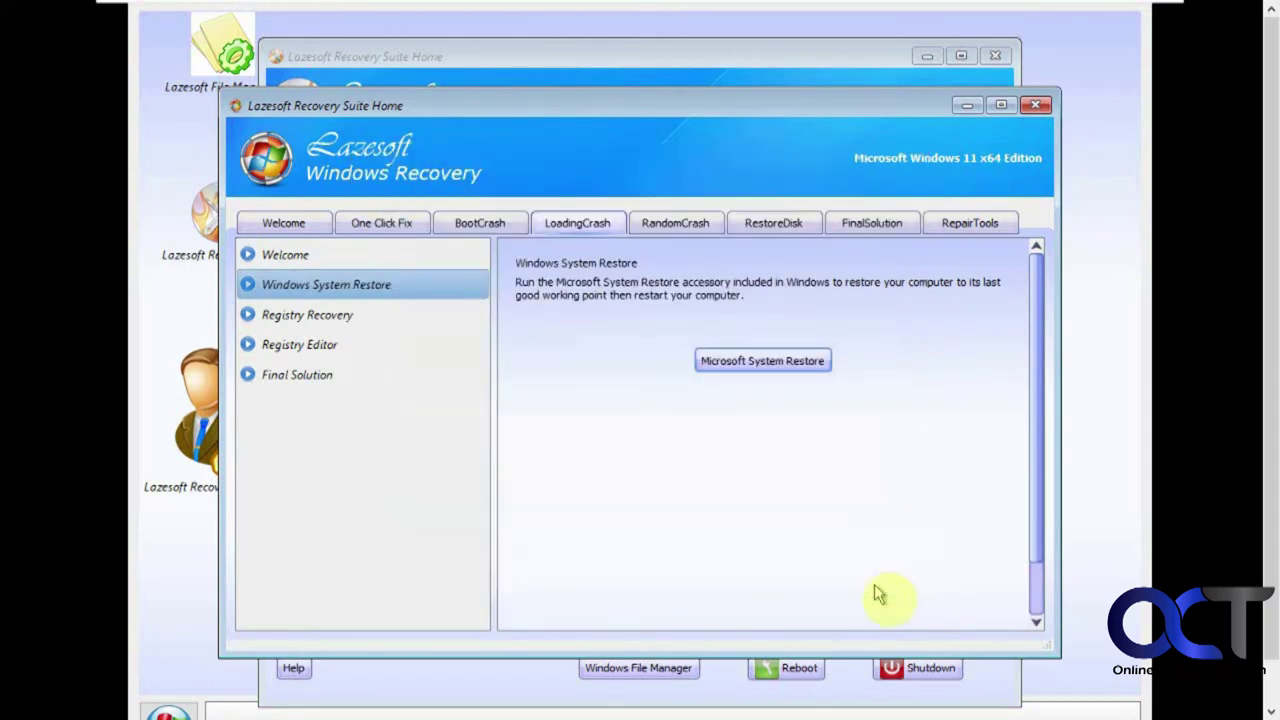
- Open the Registry Editor and expand My Computer's SAM and SECURITY hives
left_click(380, 325)
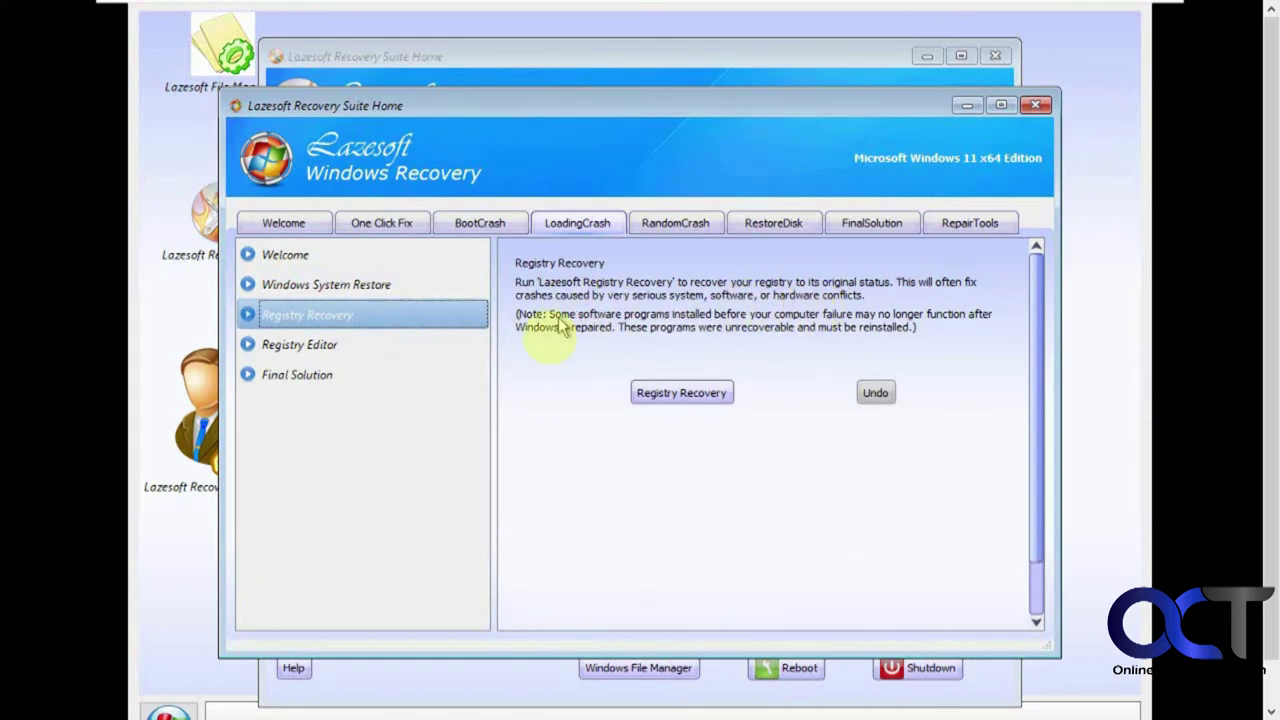
left_click(345, 344)
left_click(760, 347)
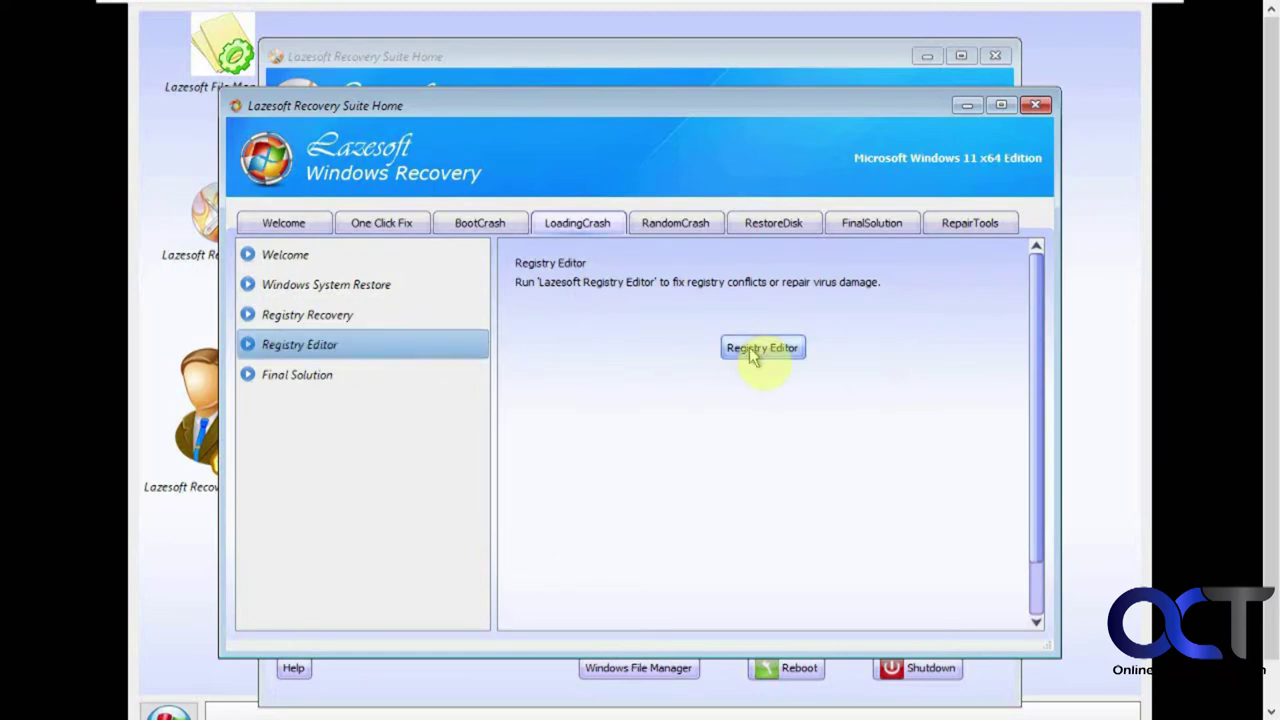
left_click(172, 110)
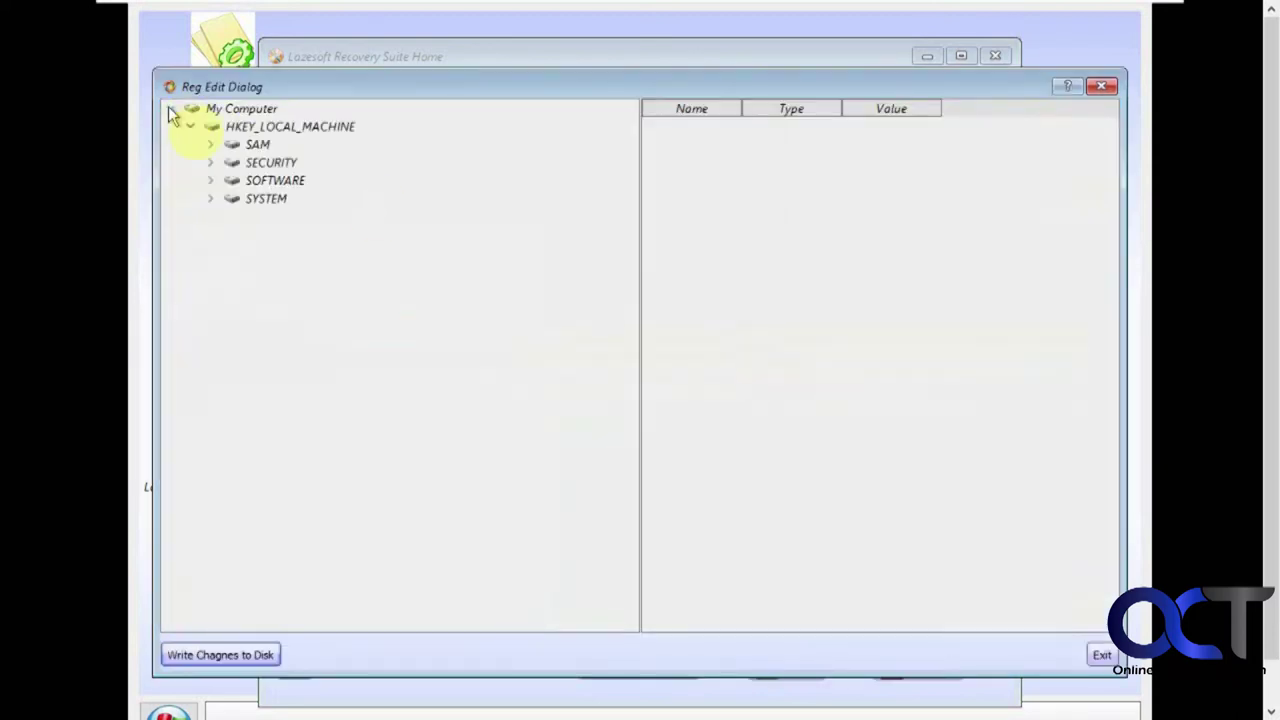
left_click(210, 144)
left_click(210, 181)
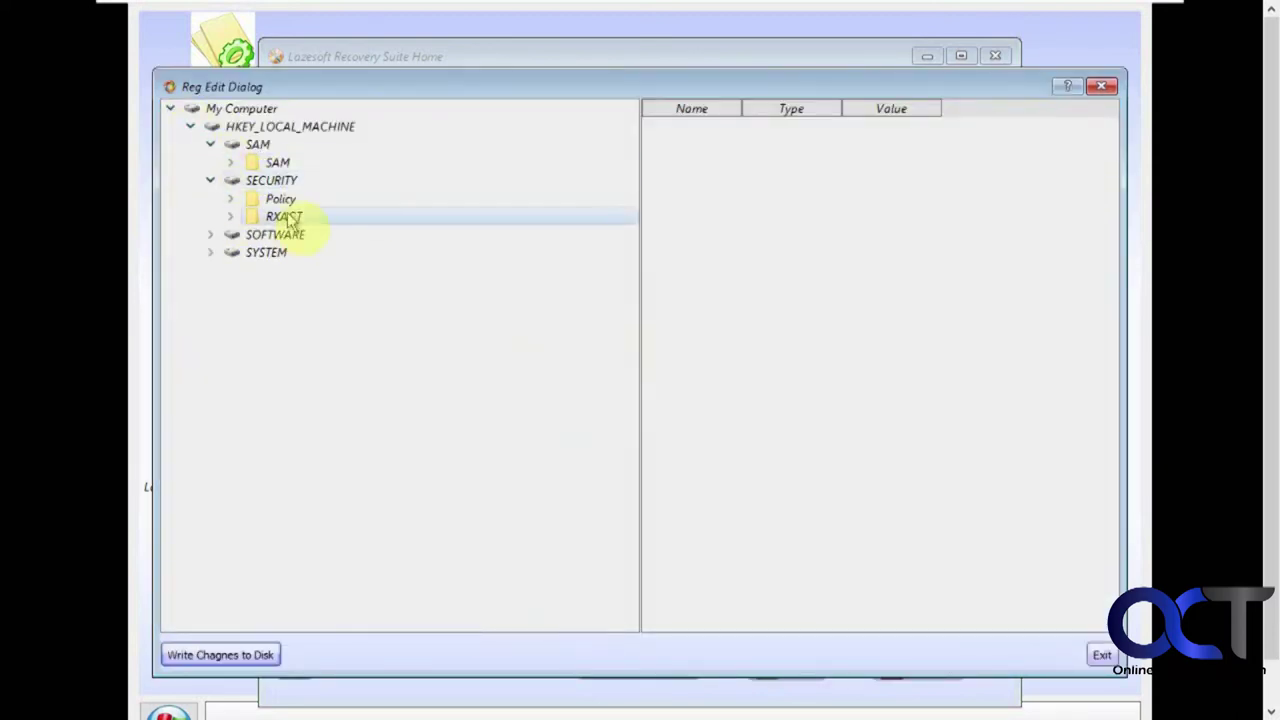
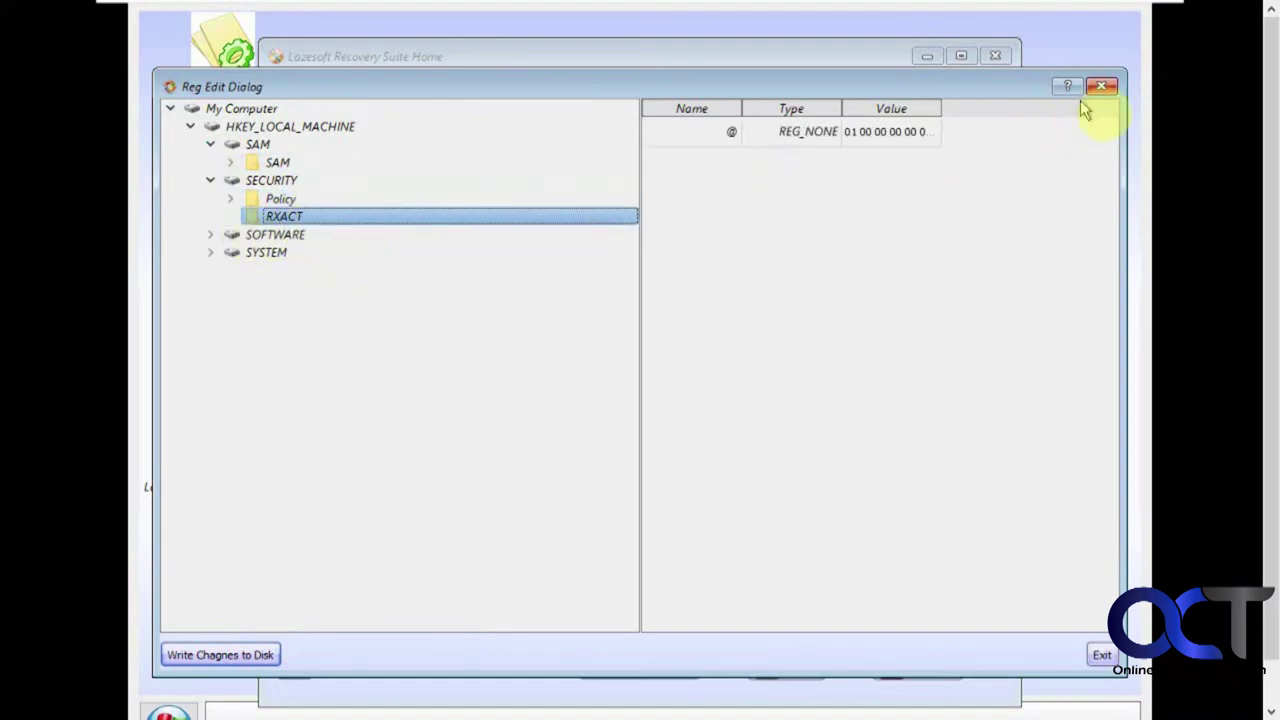
- Close the registry editor and read the RandomCrash memory diagnostic instructions
left_click(1100, 87)
left_click(370, 375)
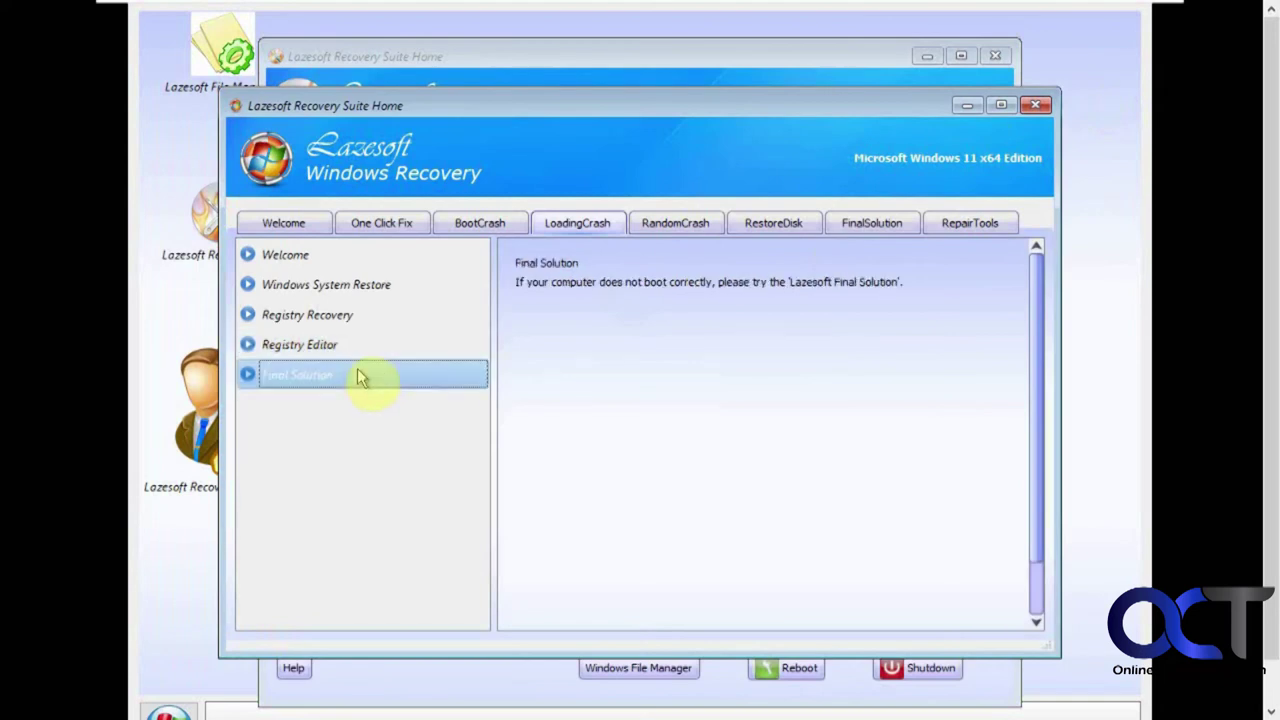
left_click(676, 226)
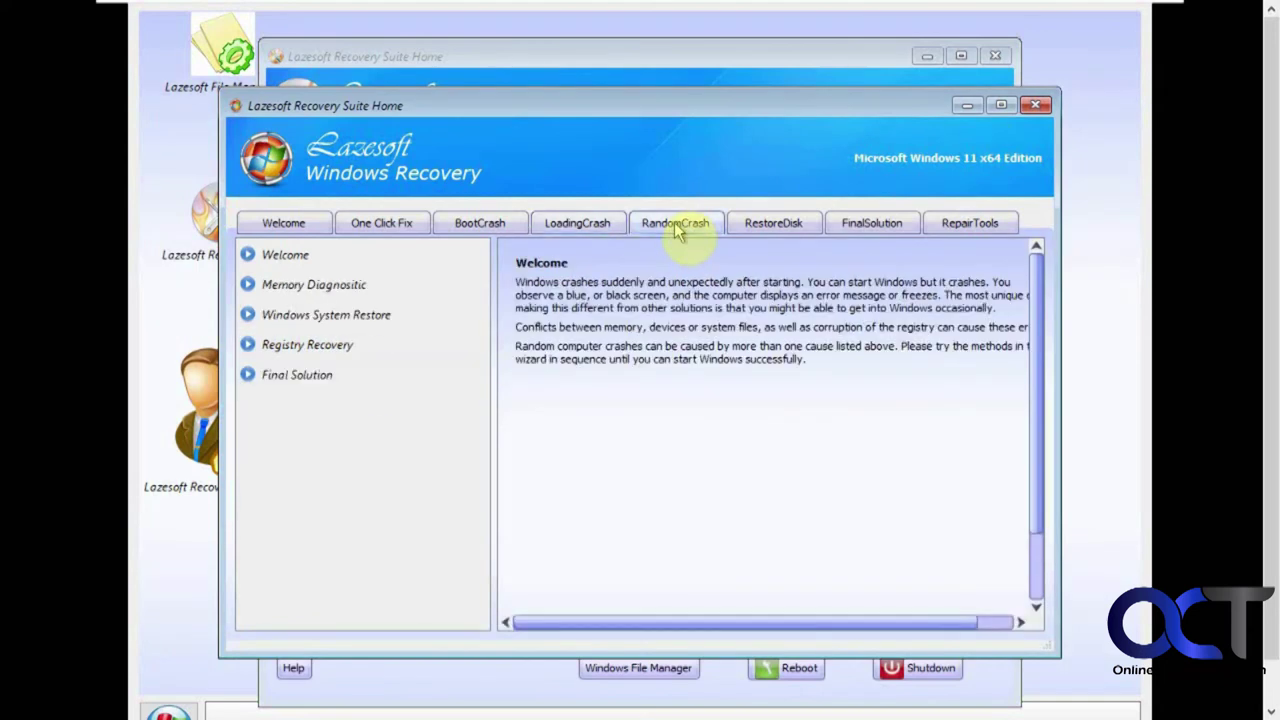
left_click(366, 294)
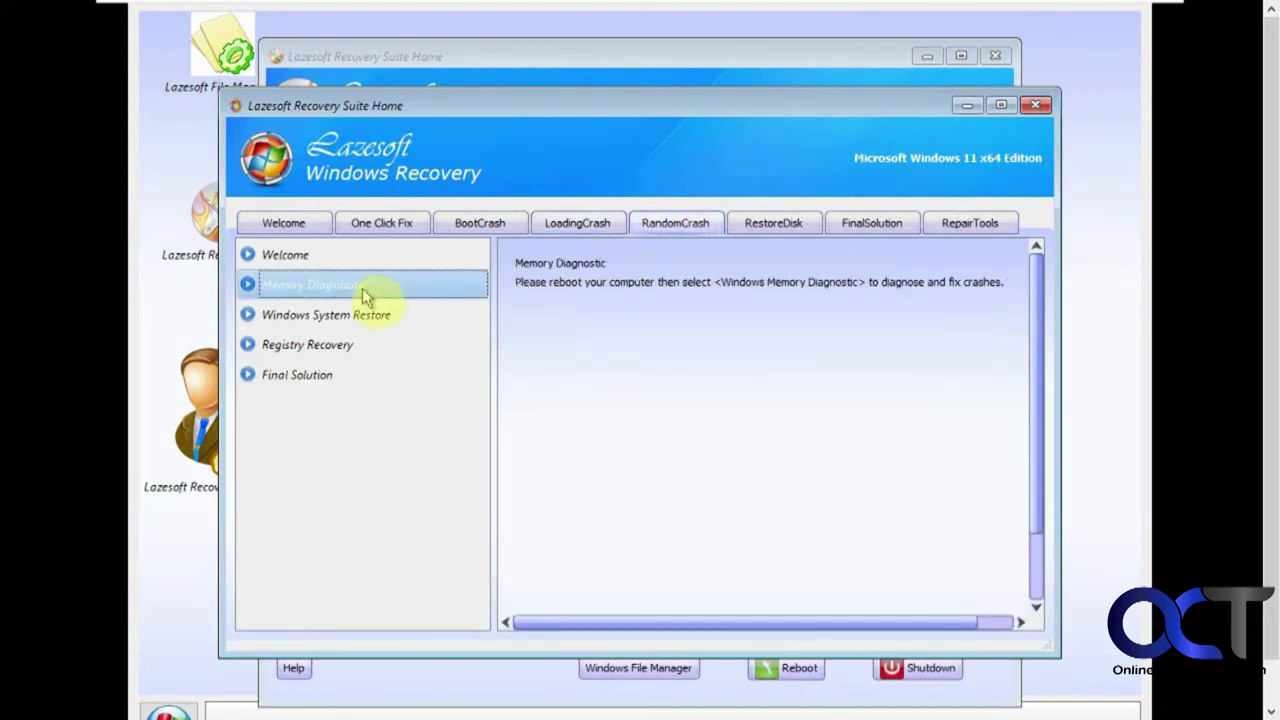
- Review the System Restore, Registry Recovery and Final Solution crash fixes, then go to RestoreDisk
left_click(362, 316)
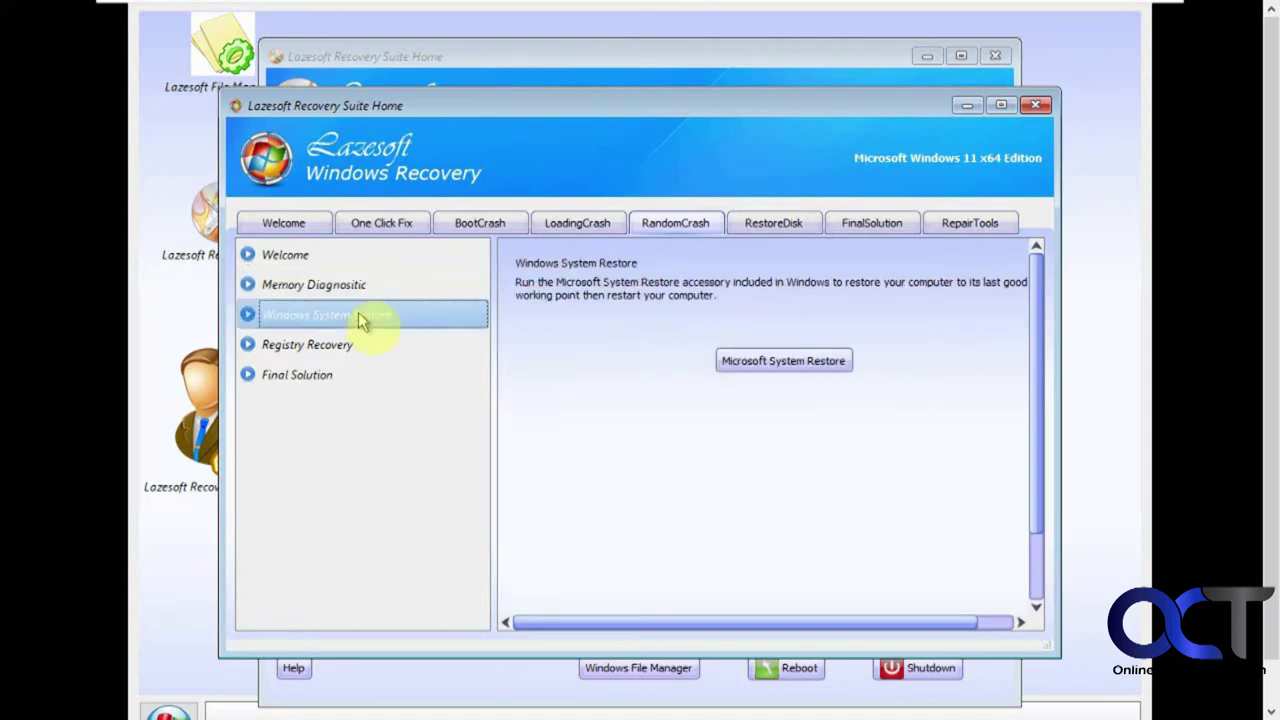
left_click(360, 346)
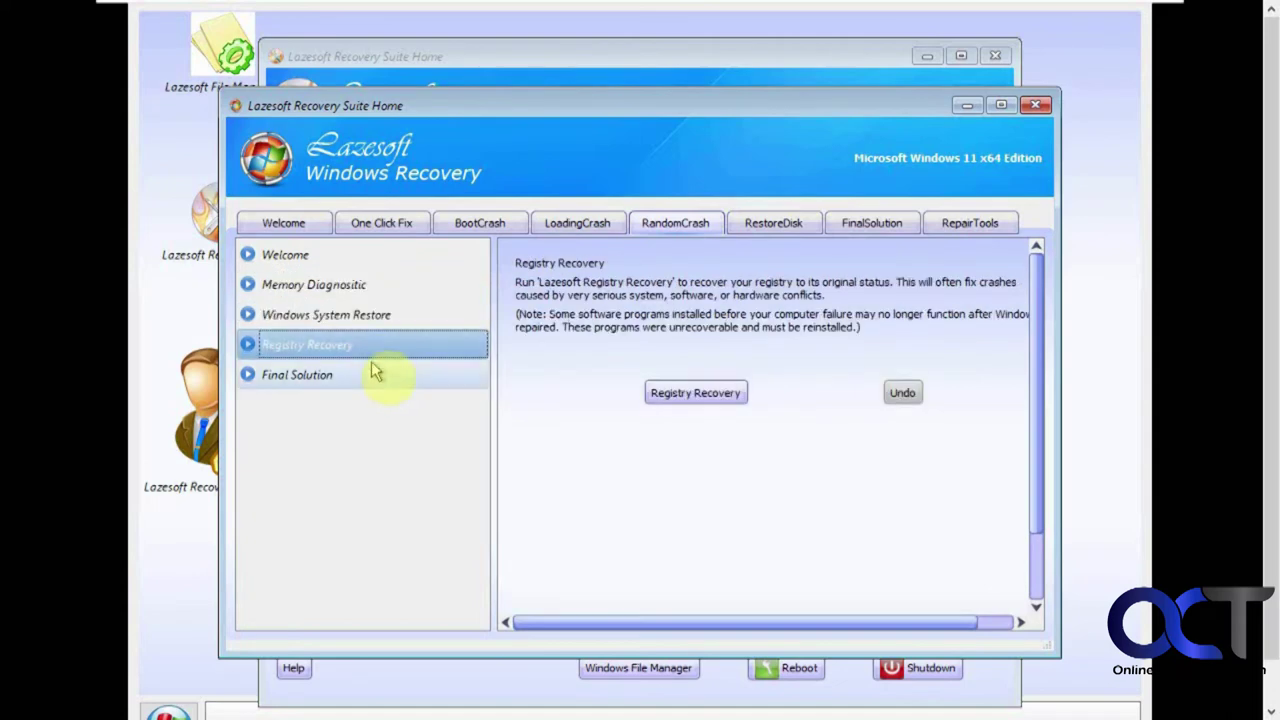
left_click(372, 374)
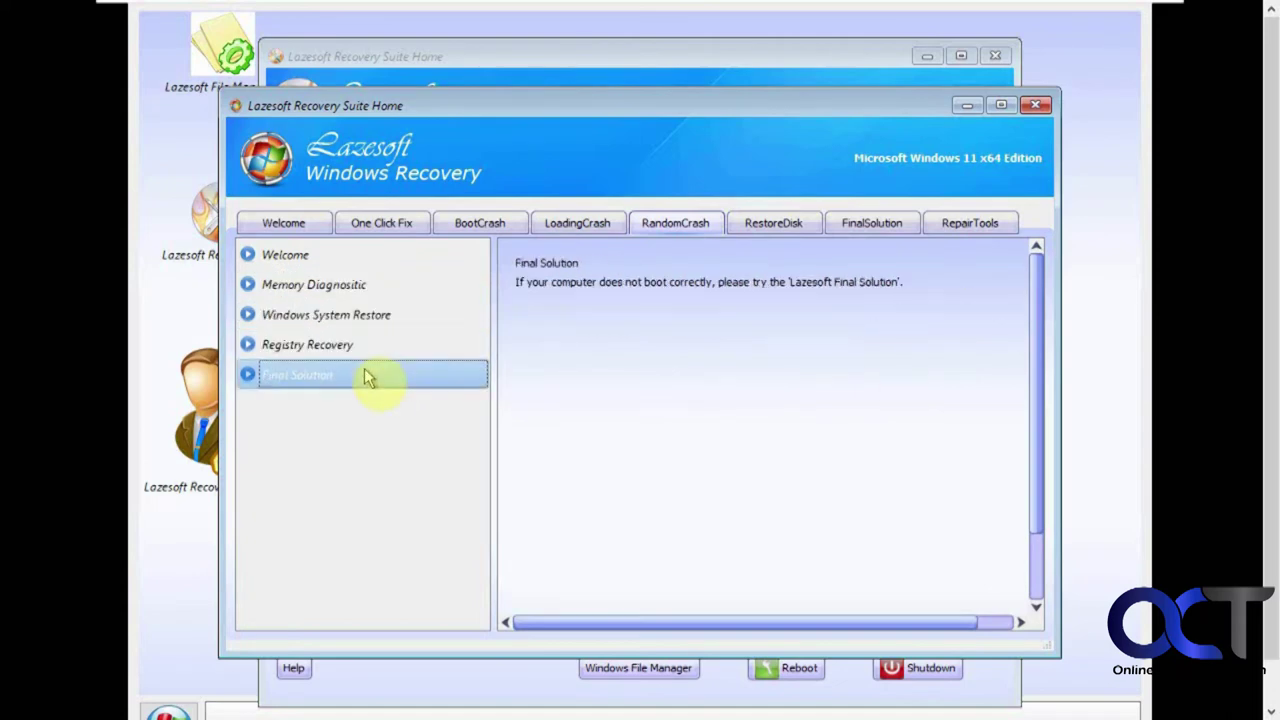
left_click(785, 226)
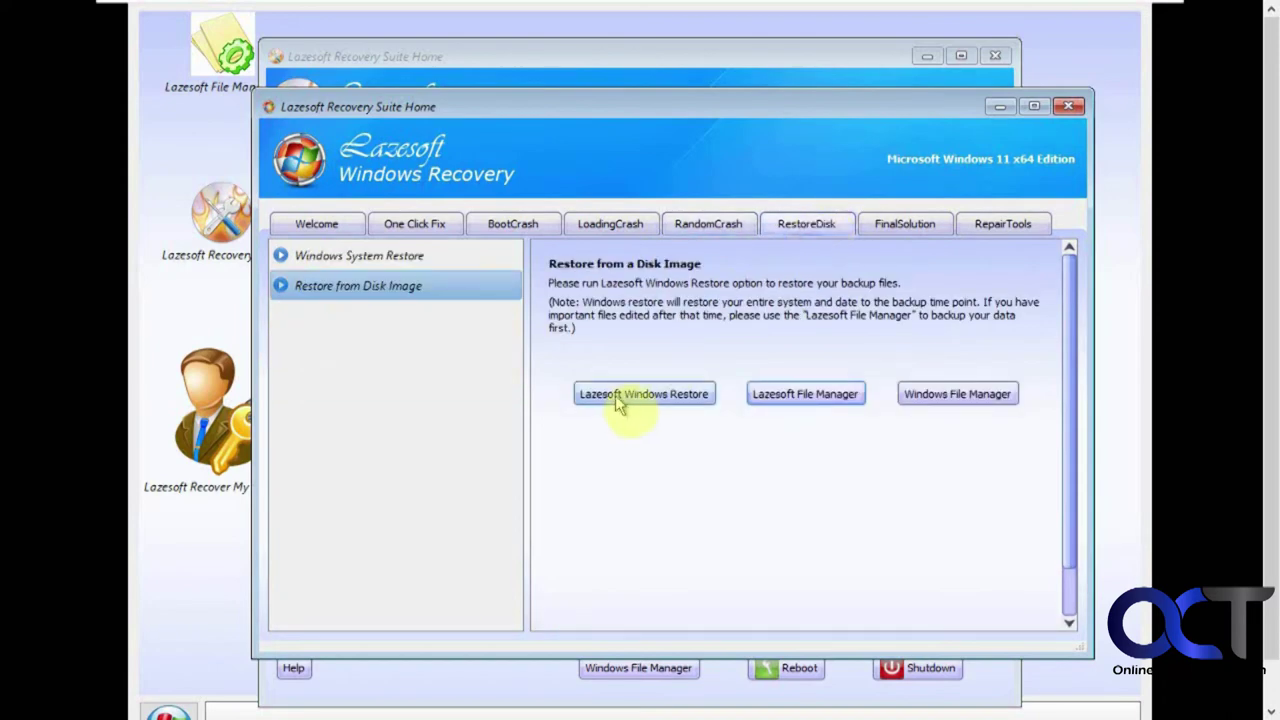
- Start the Lazesoft Windows Restore image wizard, then cancel it
left_click(648, 398)
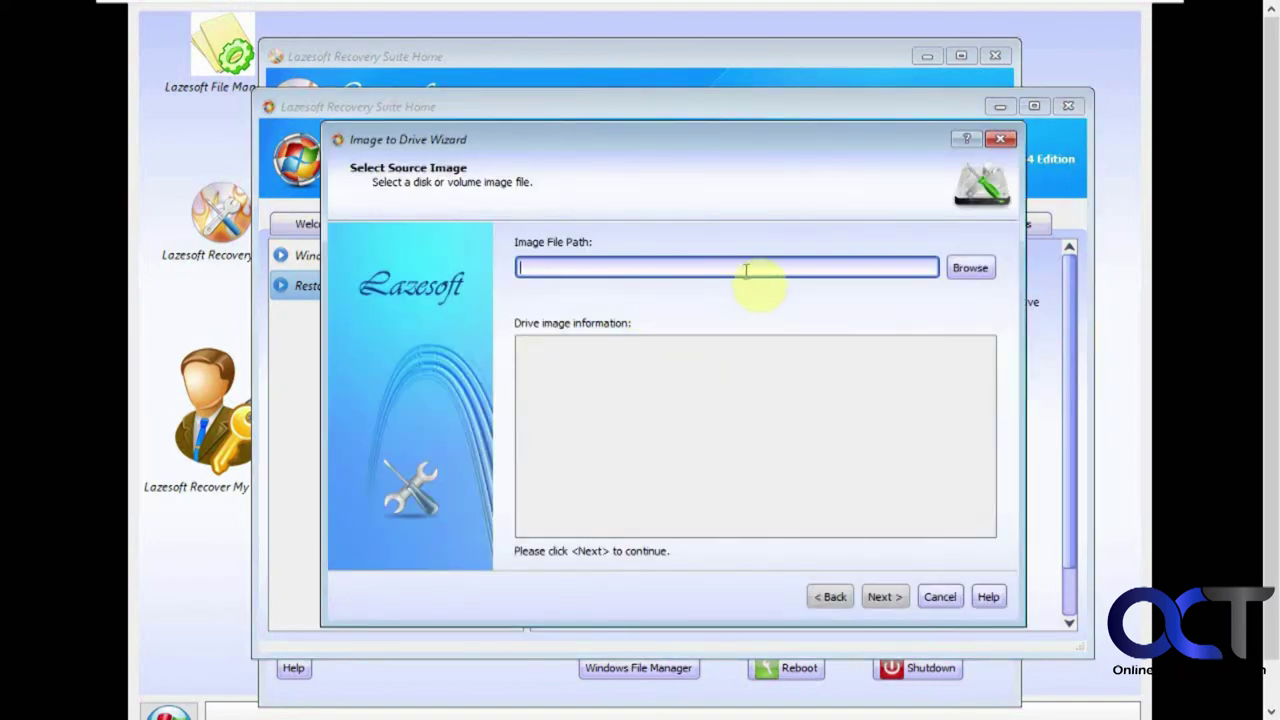
left_click(936, 597)
- In the Lazesoft file manager, expand C:\Users to a user's profile and open its Downloads folder
left_click(817, 396)
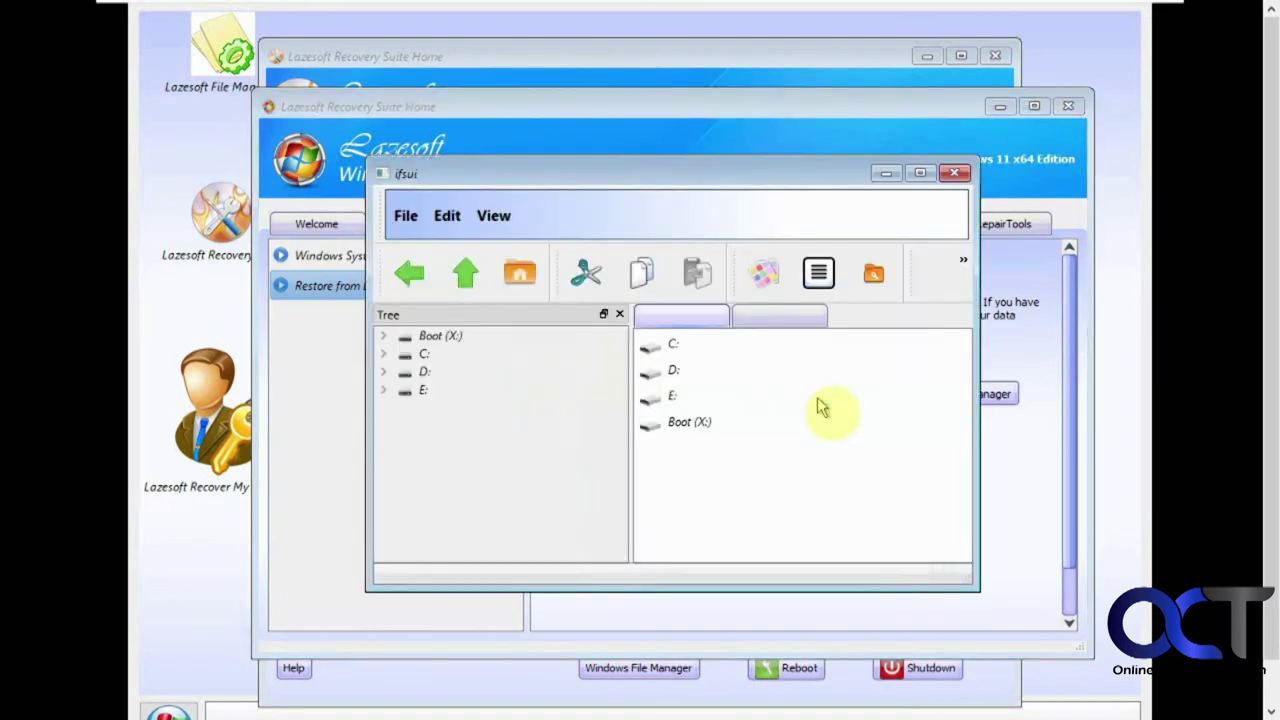
left_click(384, 355)
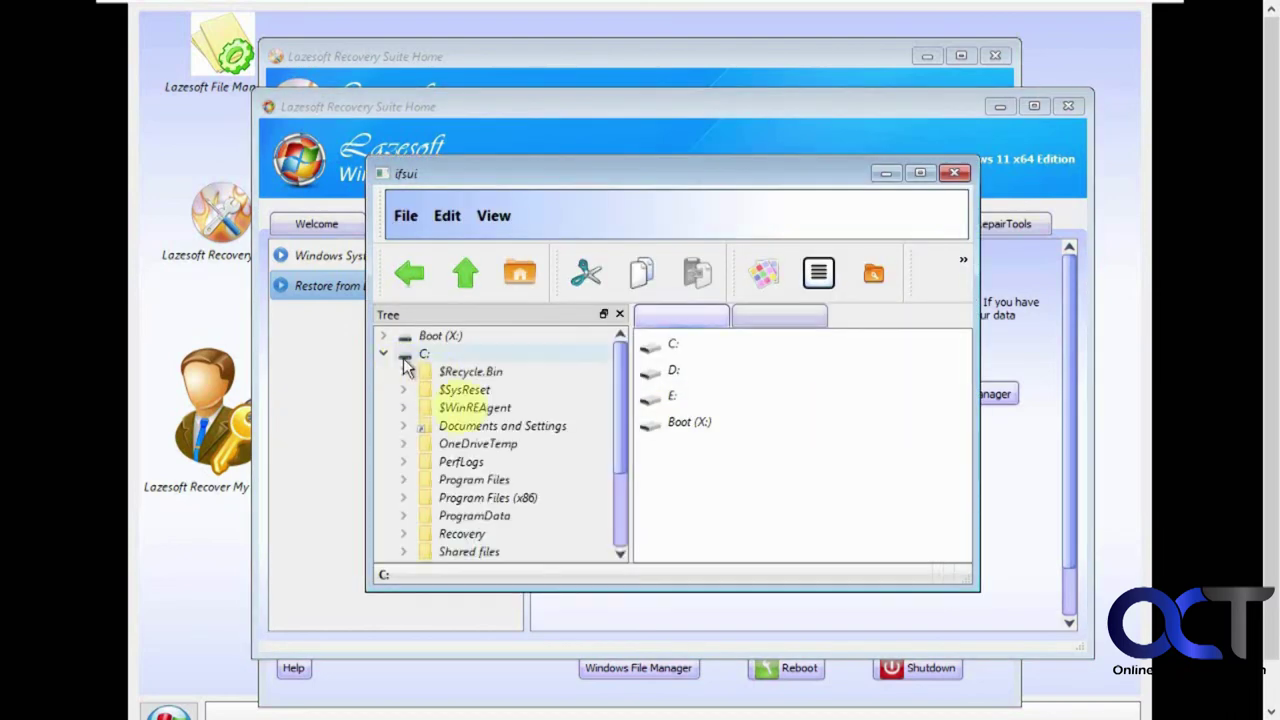
left_click_drag(620, 430, 614, 515)
left_click(405, 497)
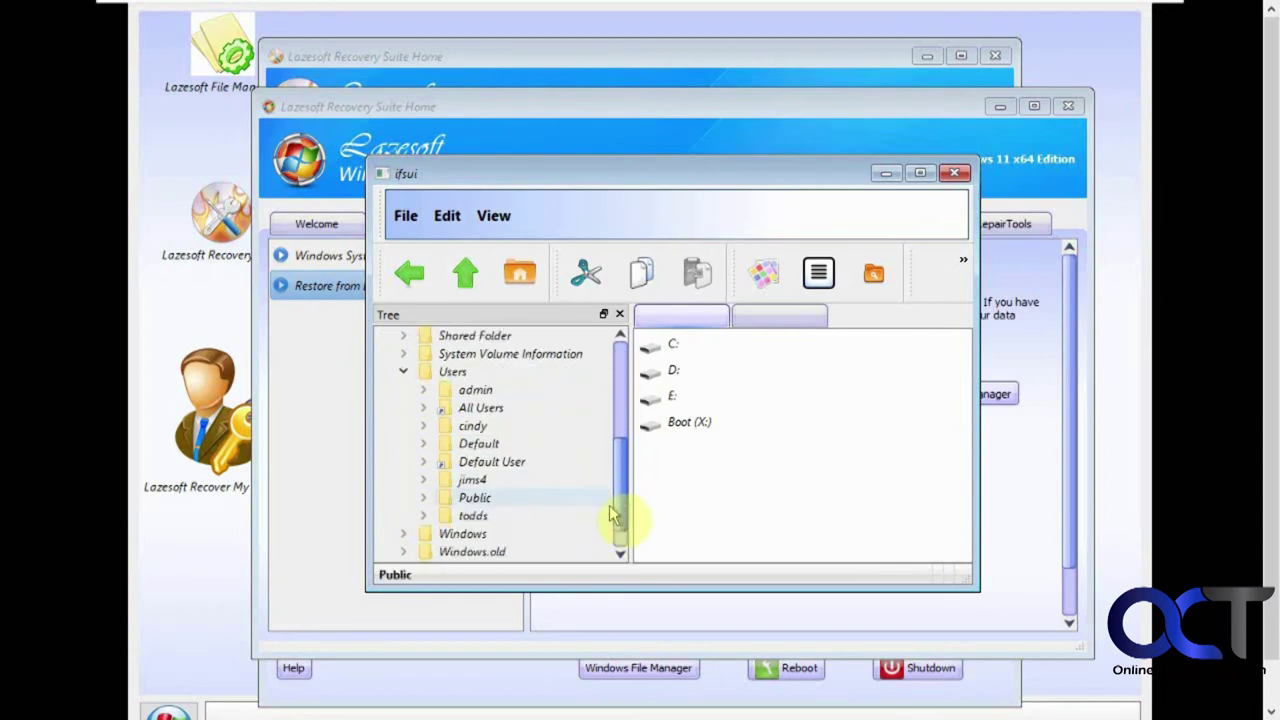
left_click(423, 515)
left_click_drag(624, 452, 622, 486)
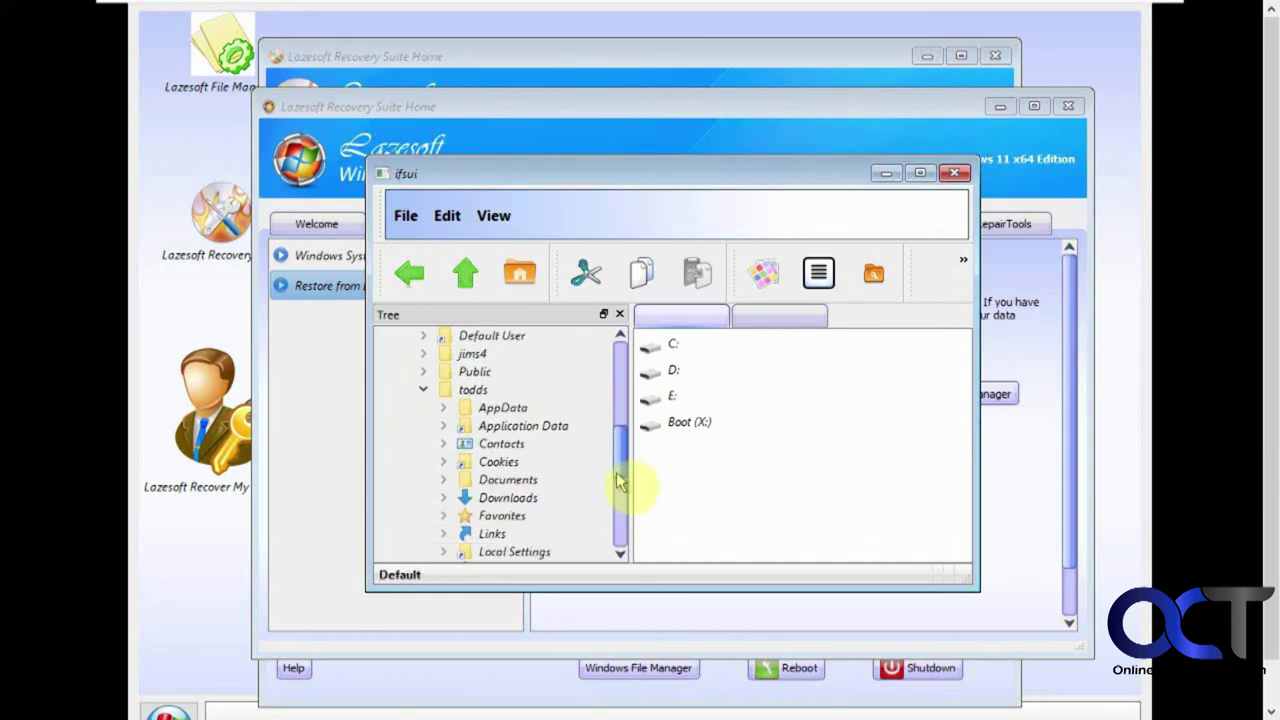
left_click(525, 481)
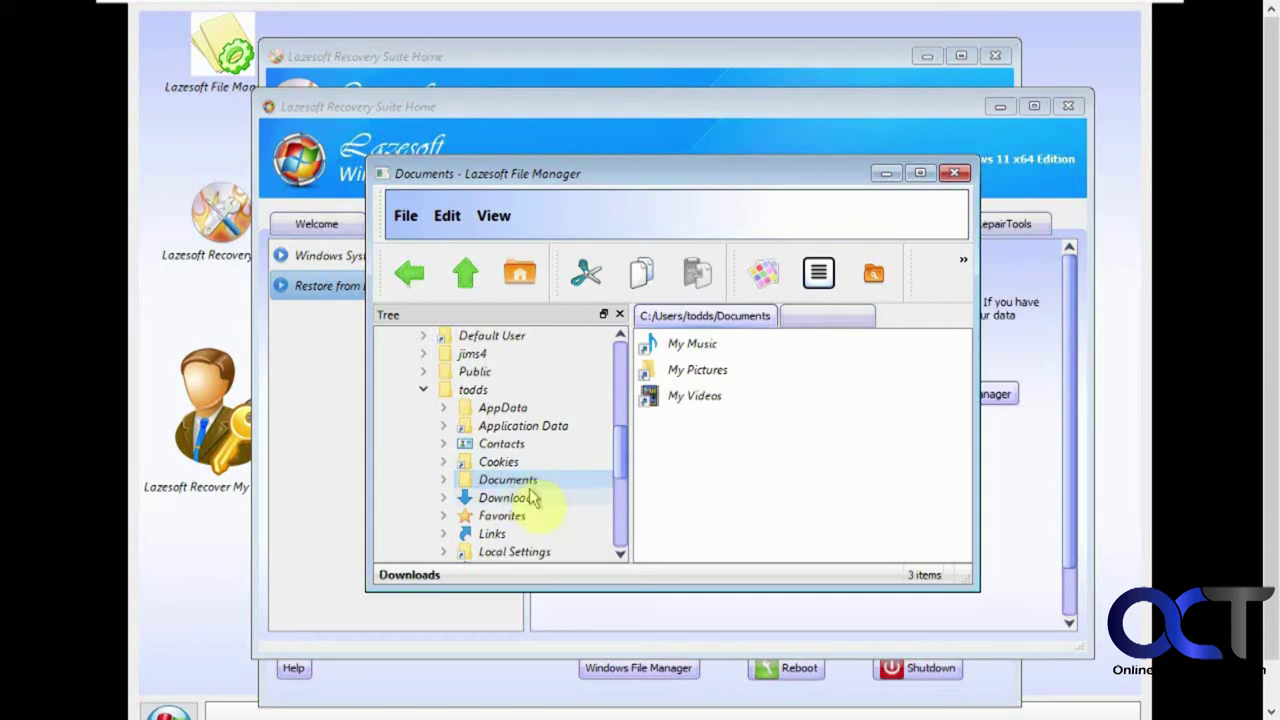
left_click(526, 500)
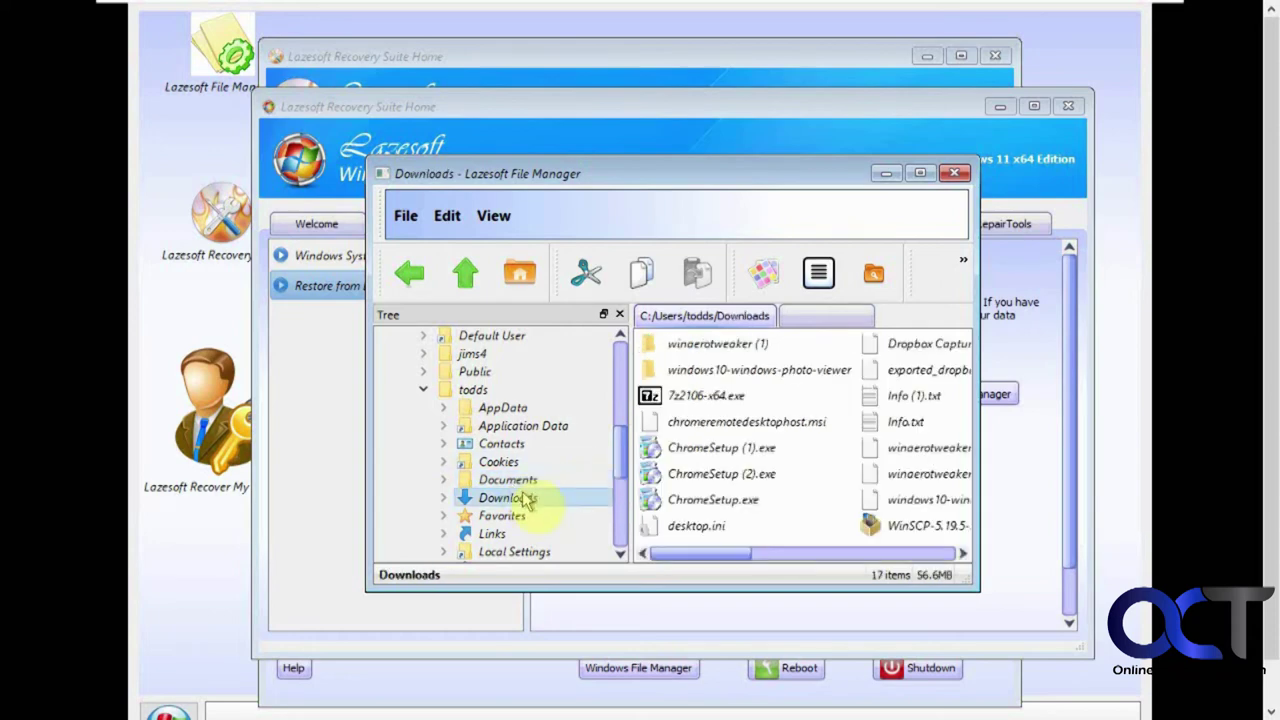
- Check Info.txt's properties (29 bytes), then close the properties box
left_click(889, 430)
right_click(889, 430)
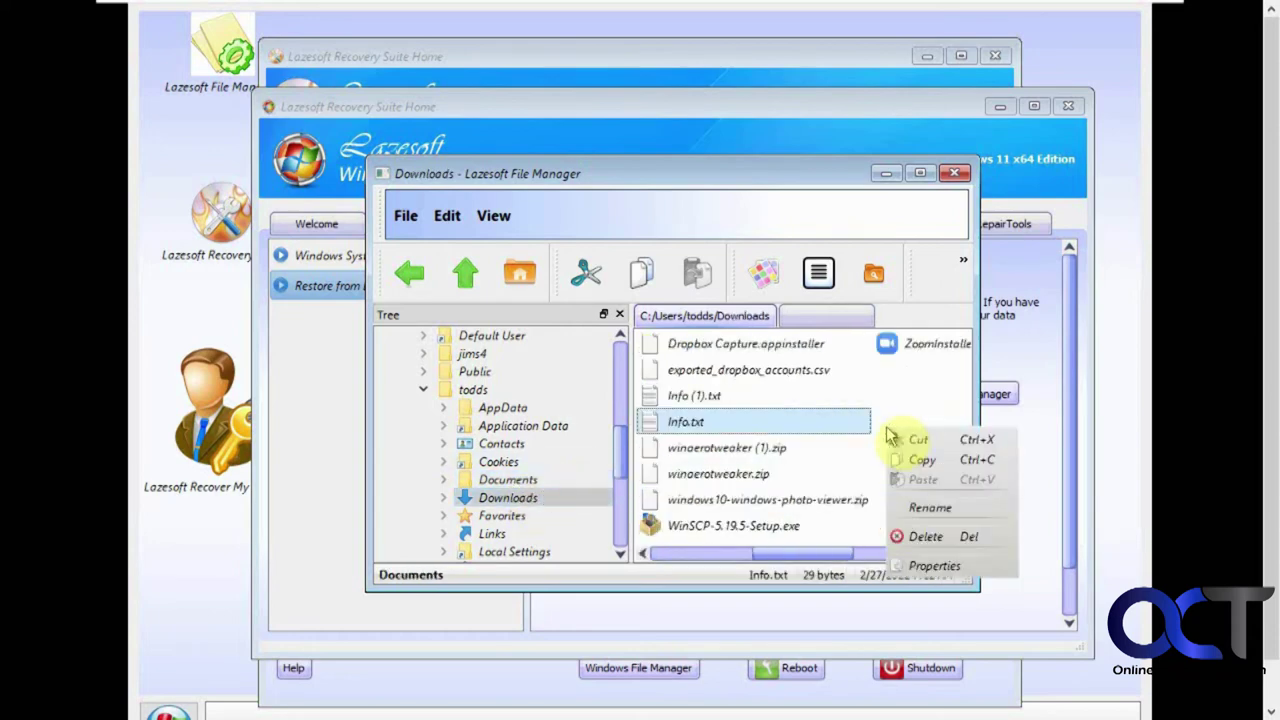
left_click(930, 566)
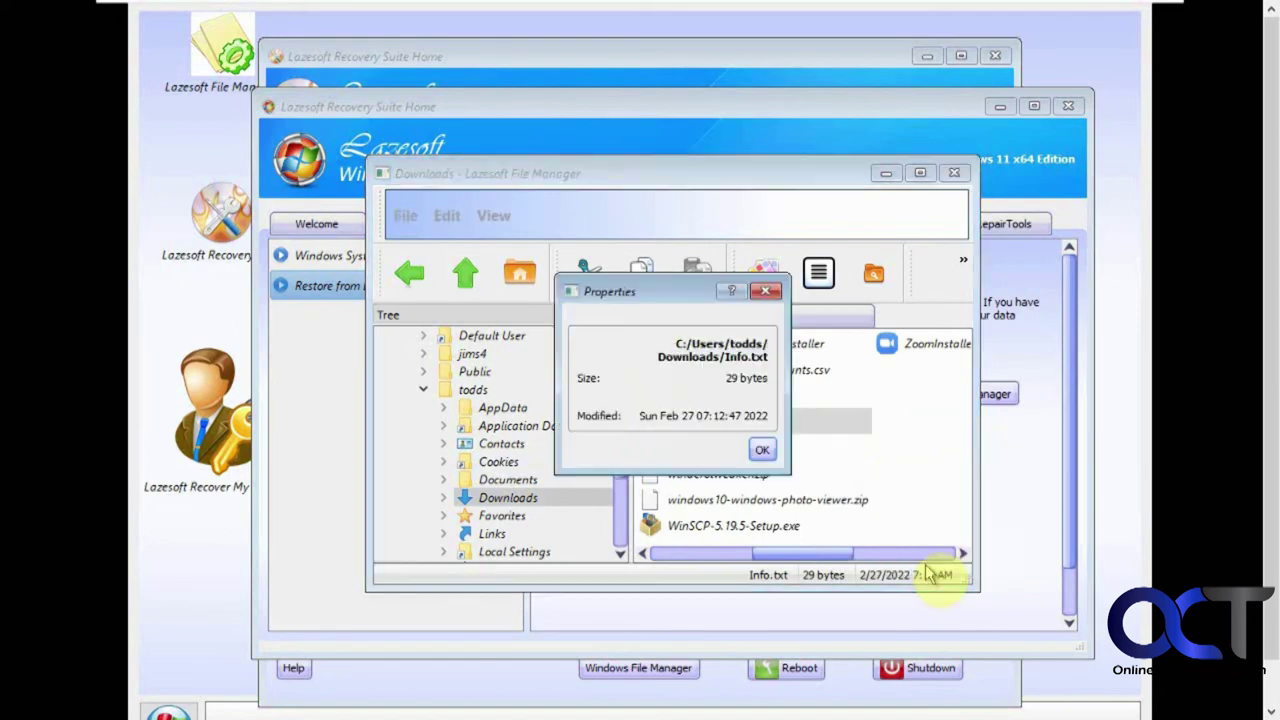
left_click(763, 455)
- Close the file manager and browse My Computer to C:\Users\<user>\Downloads in the Windows file browser
left_click(955, 174)
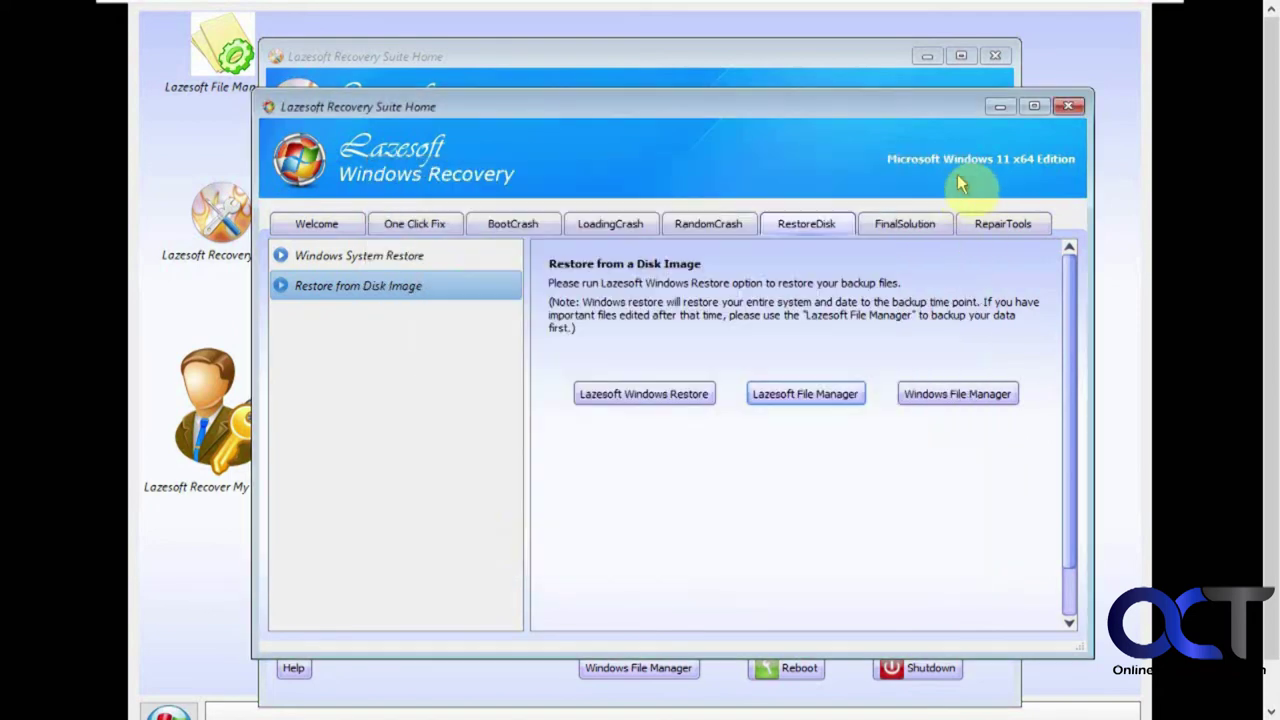
left_click(962, 393)
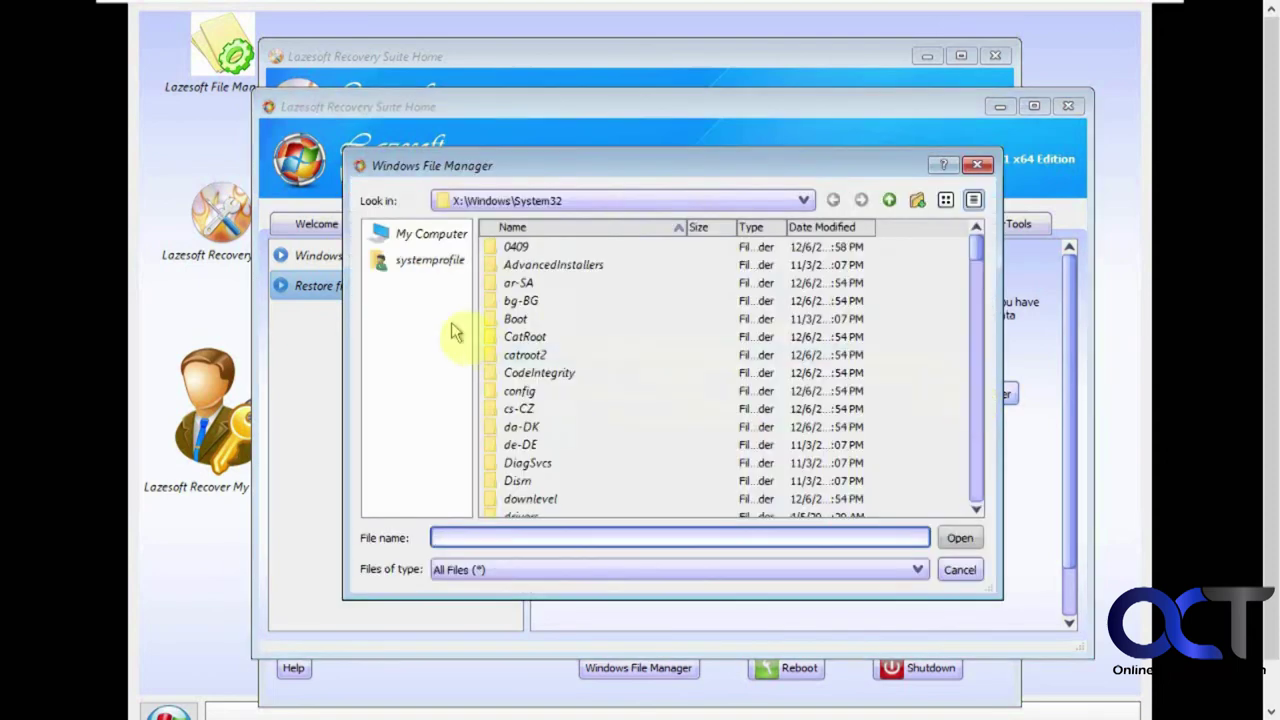
left_click(689, 201)
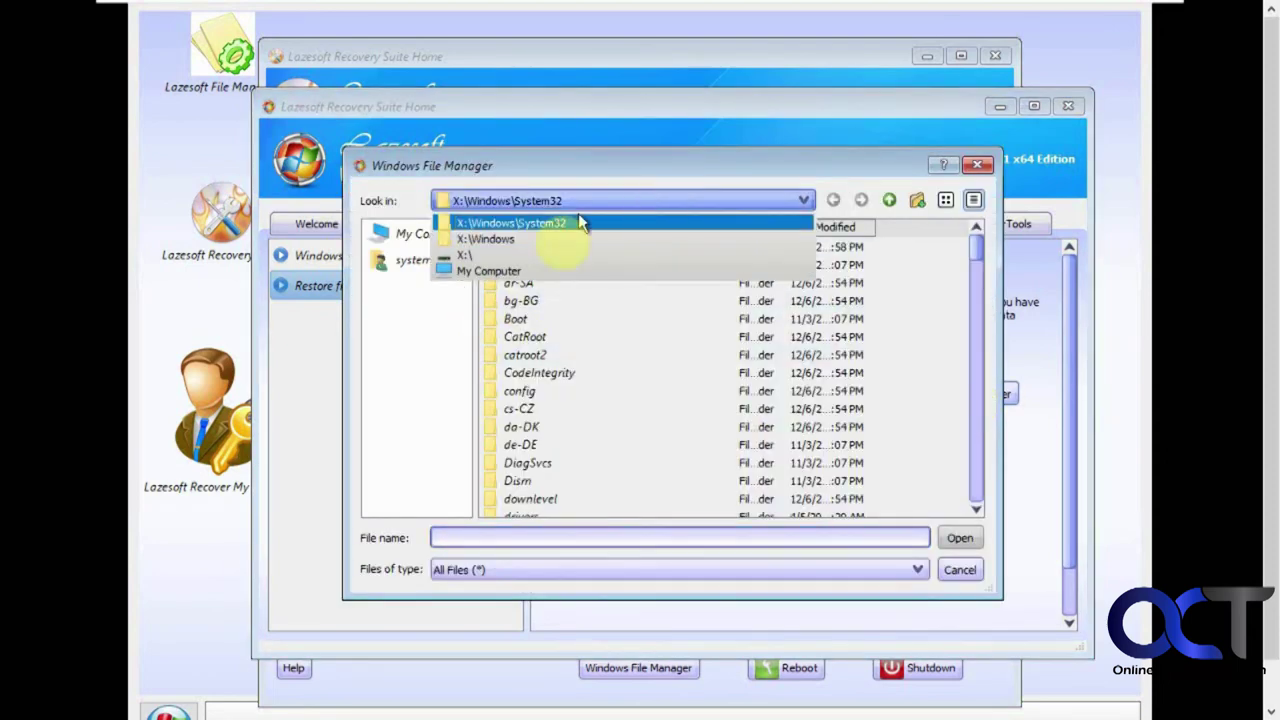
left_click(500, 268)
double_click(508, 250)
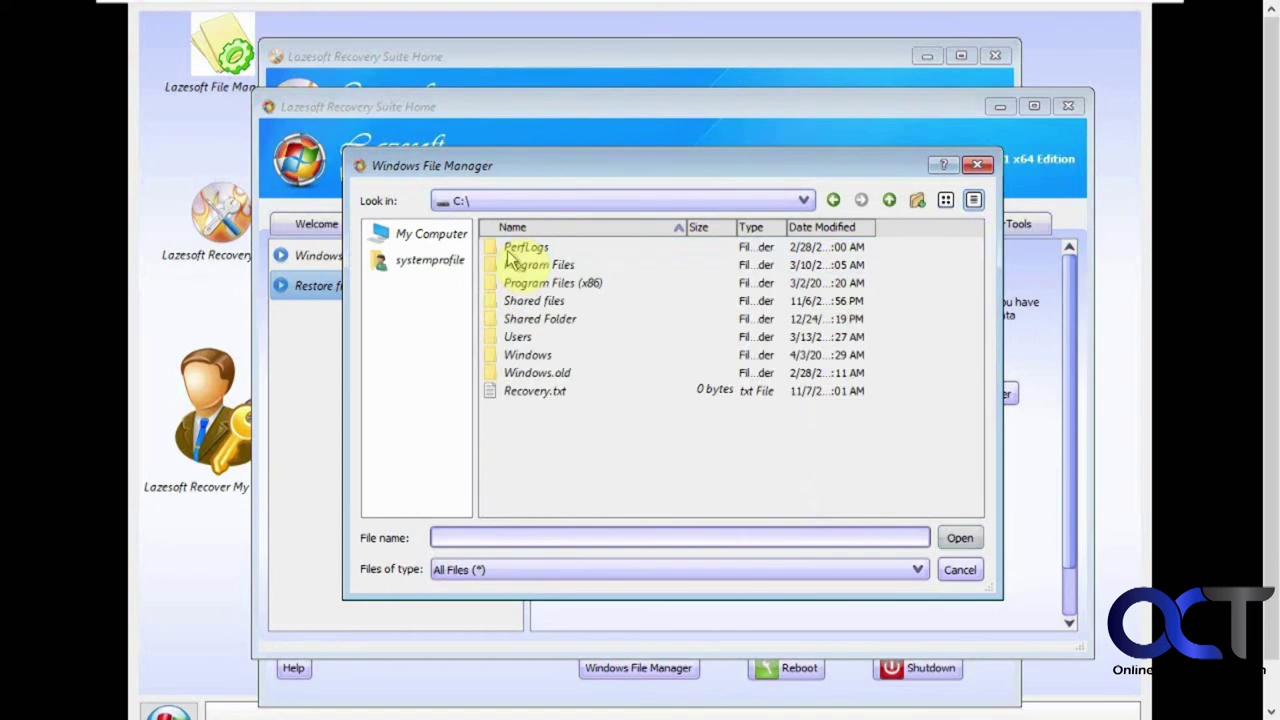
double_click(524, 337)
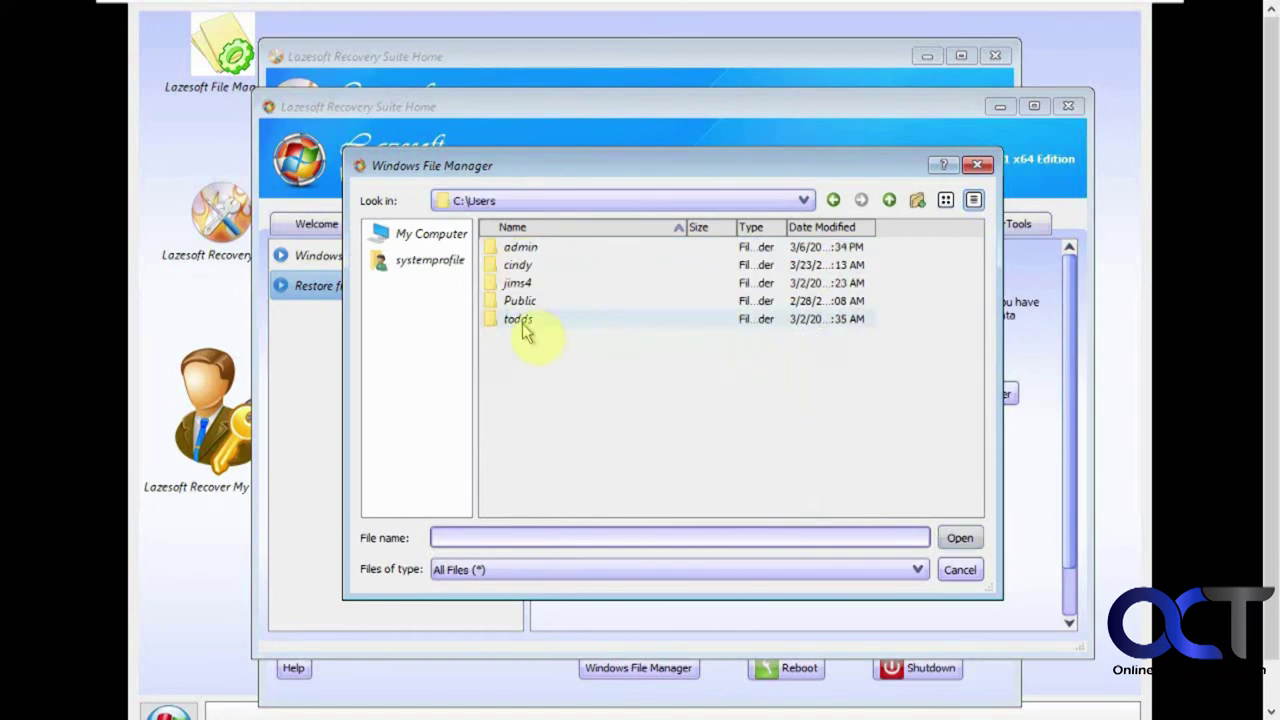
double_click(518, 320)
double_click(536, 283)
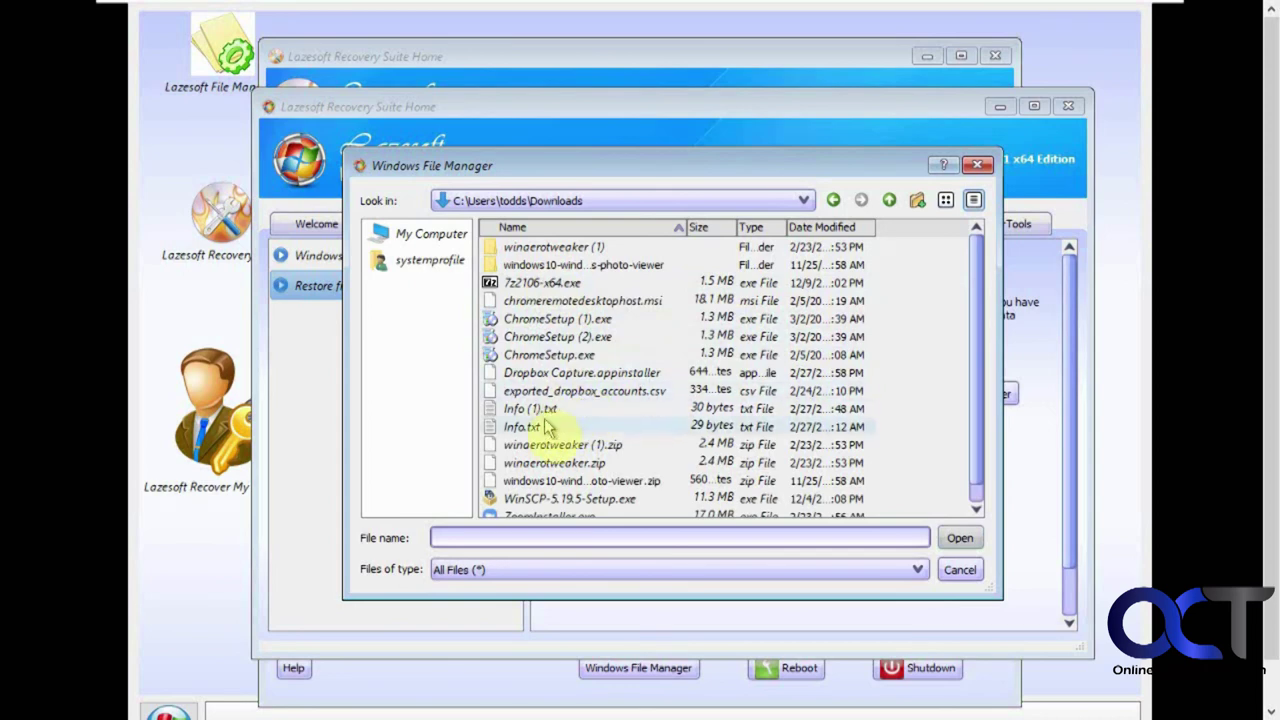
- Select Info.txt, view its right-click actions, cancel the browser, and go to FinalSolution
left_click(522, 427)
left_click(951, 537)
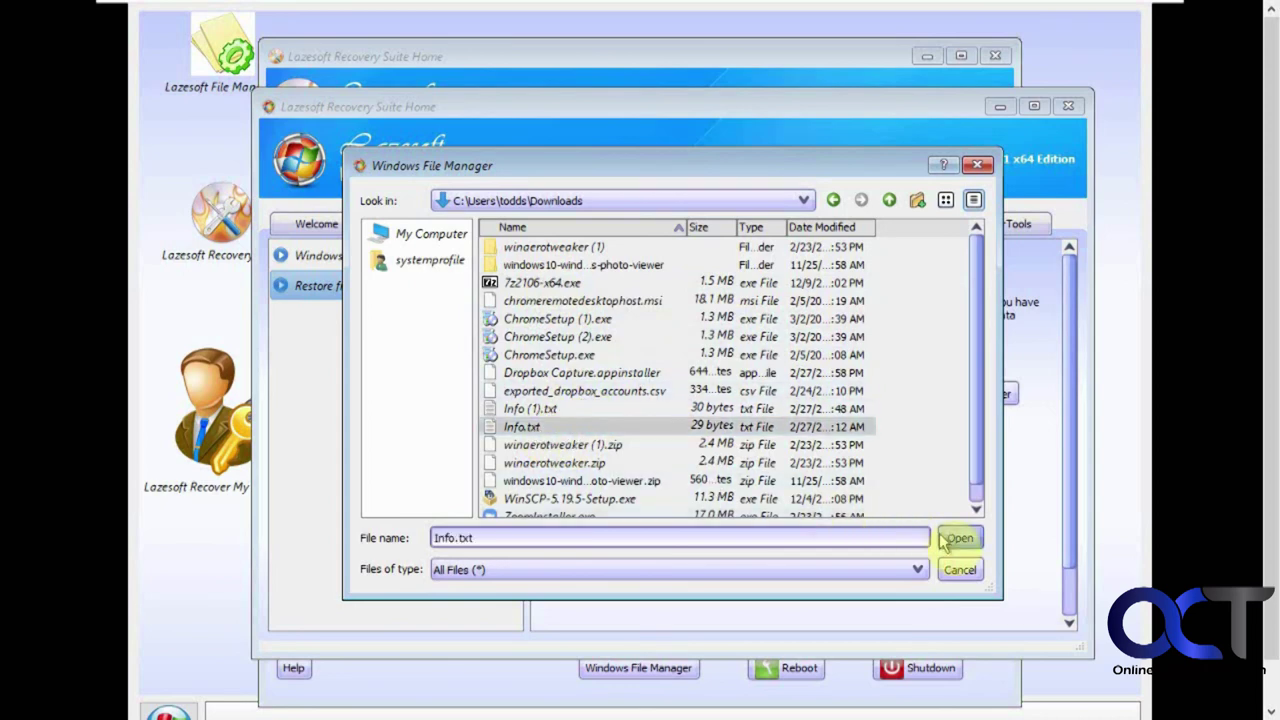
left_click(928, 399)
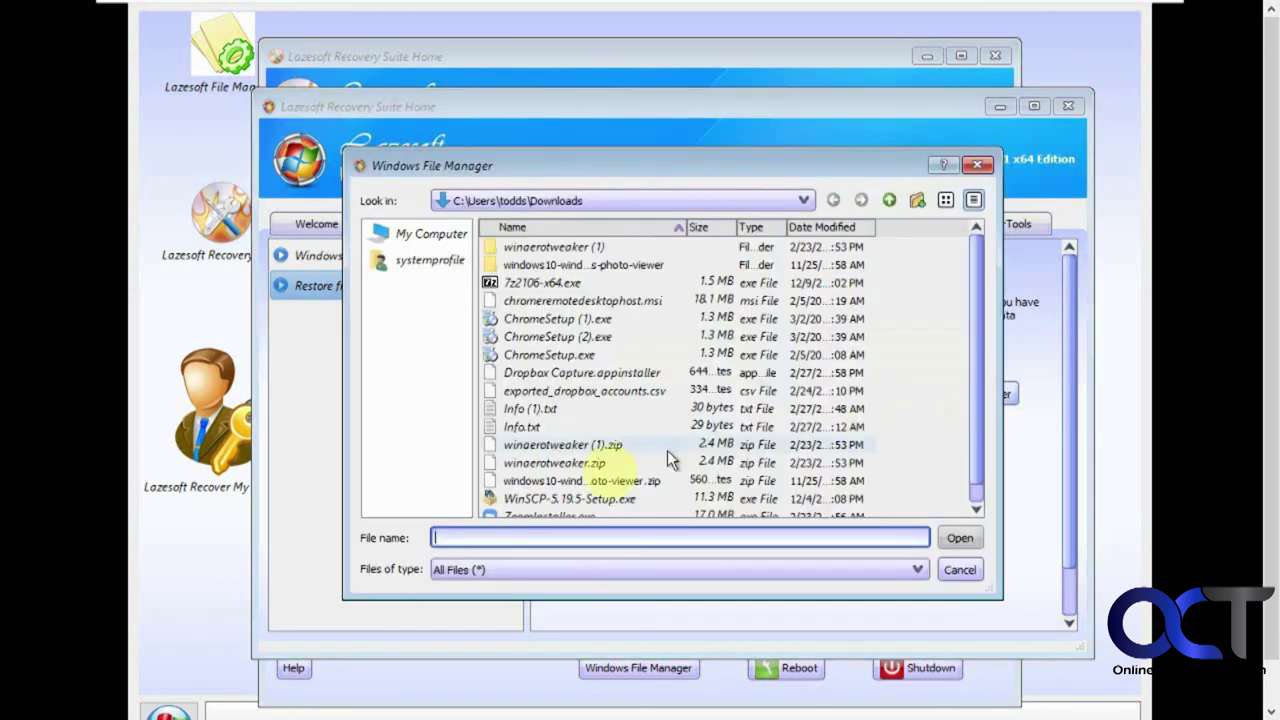
right_click(507, 430)
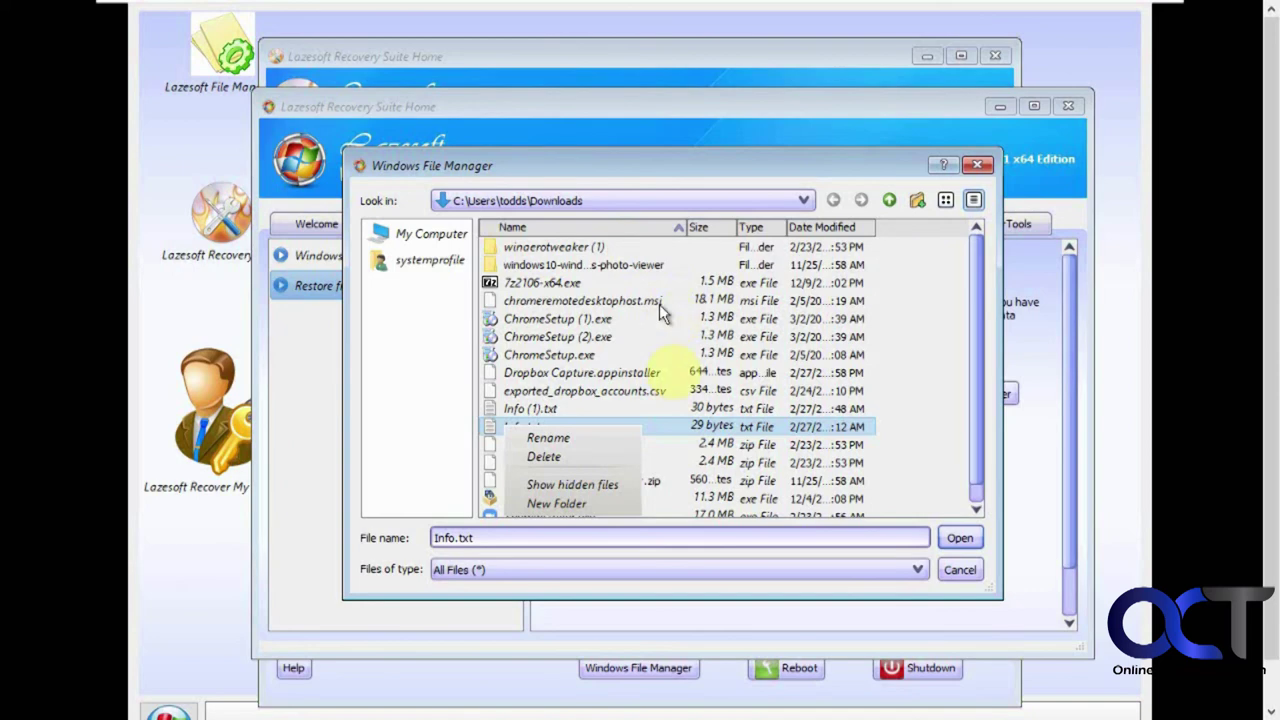
left_click(957, 567)
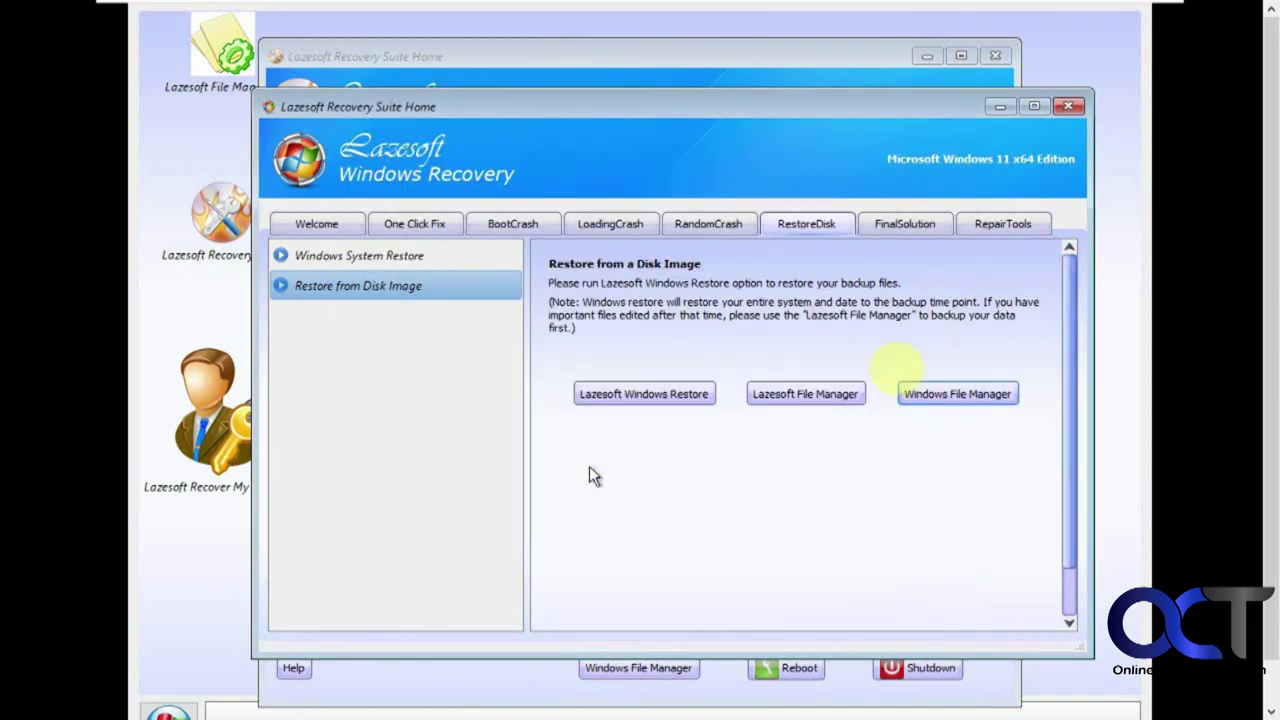
left_click(903, 226)
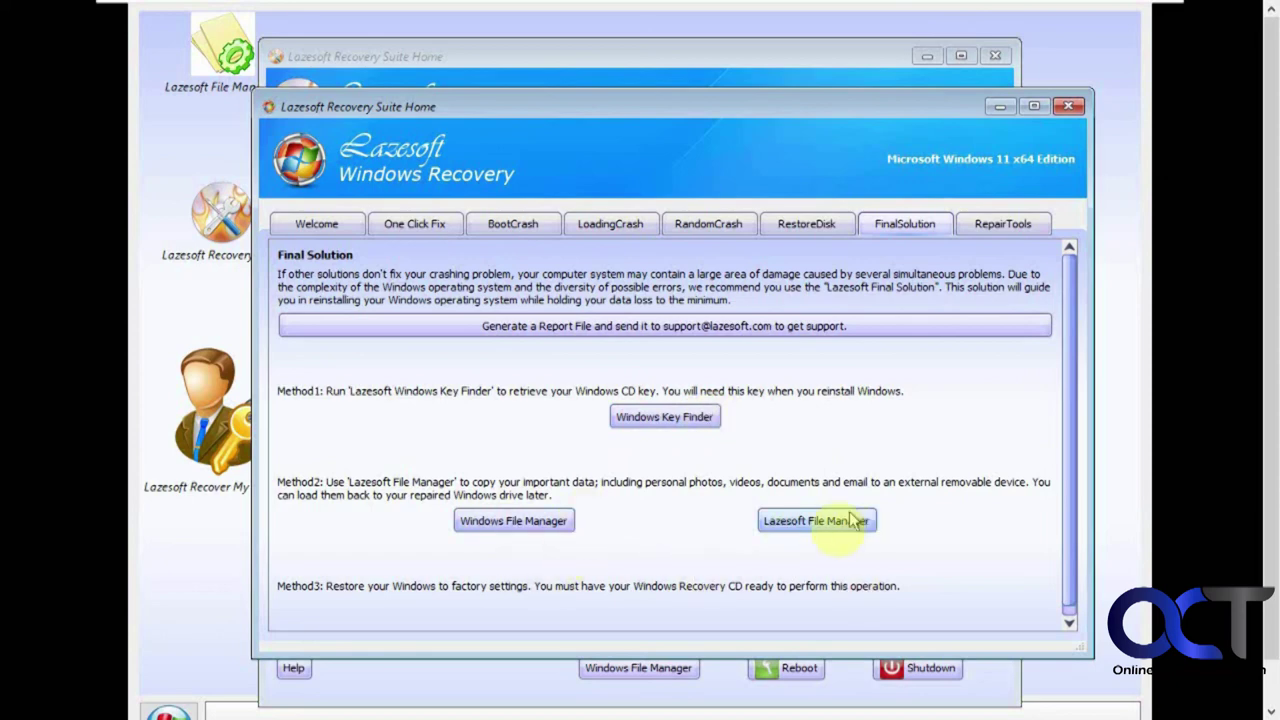
- Switch to the RepairTools page, which opens on Lost Partition Recovery
left_click(1003, 223)
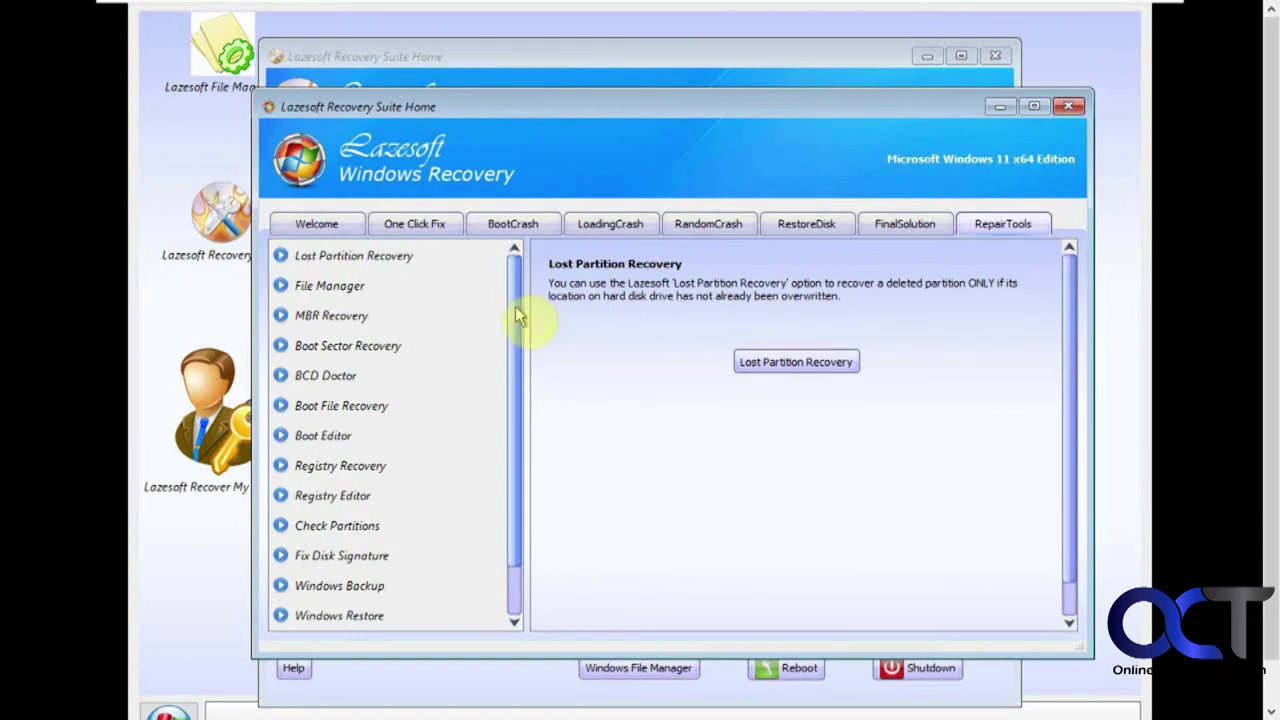
- View Lost Partition Recovery, Boot File Recovery, Boot Editor and Check Partitions
left_click(405, 260)
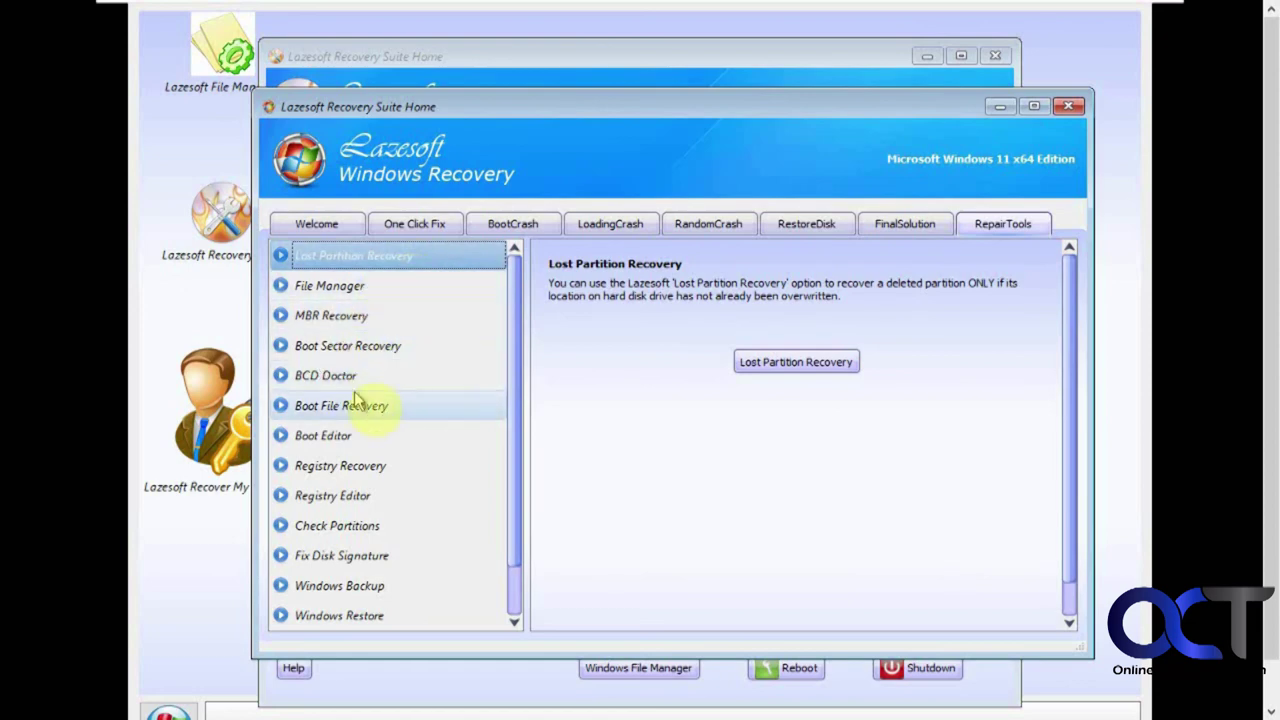
left_click(368, 418)
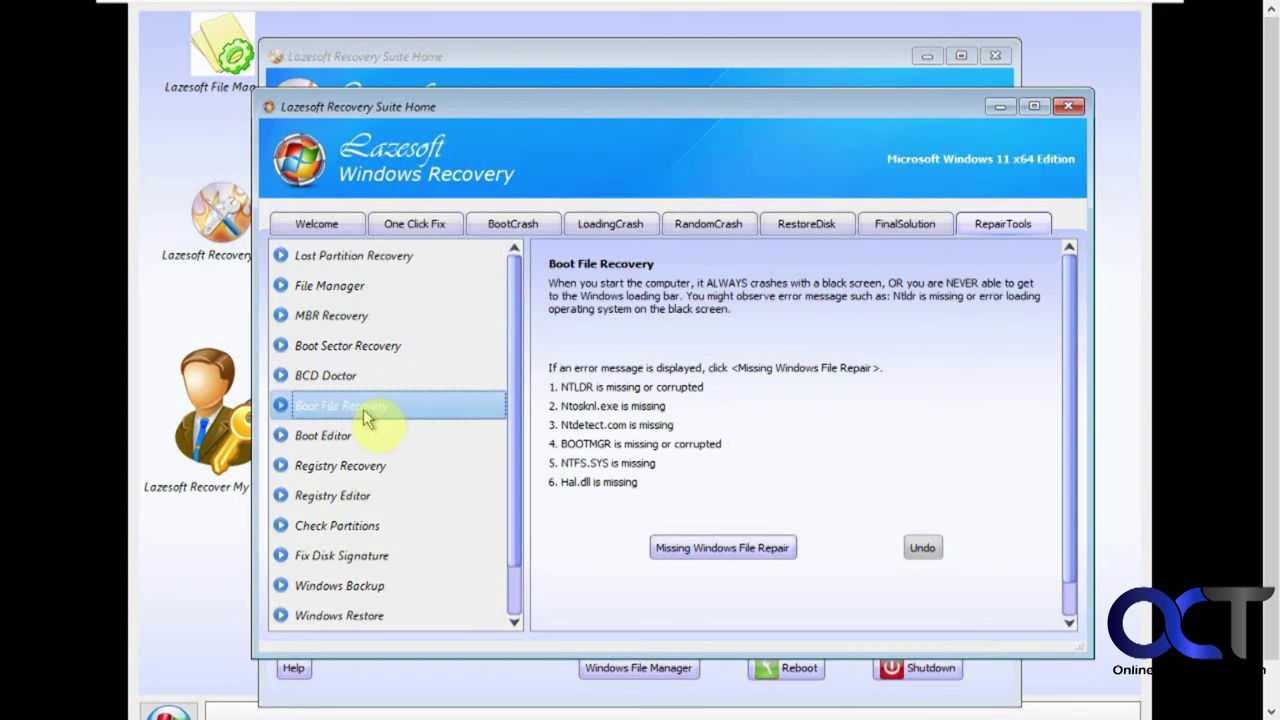
left_click(370, 438)
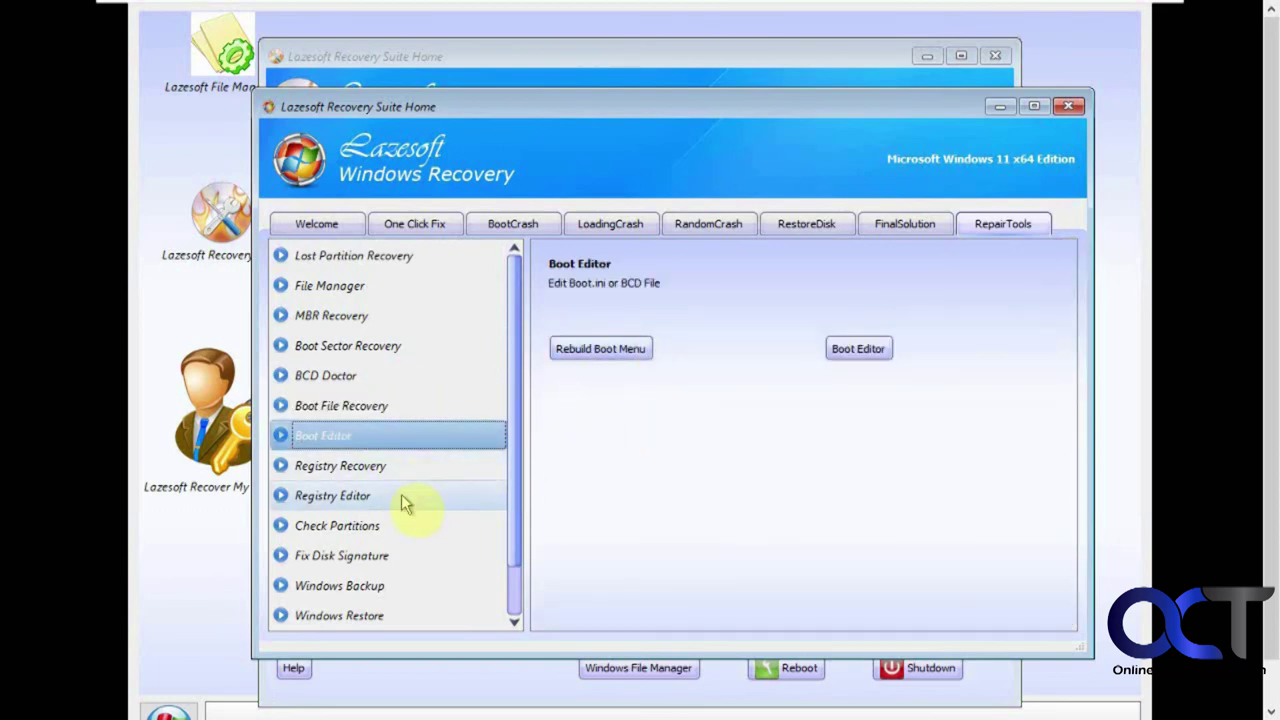
left_click(388, 527)
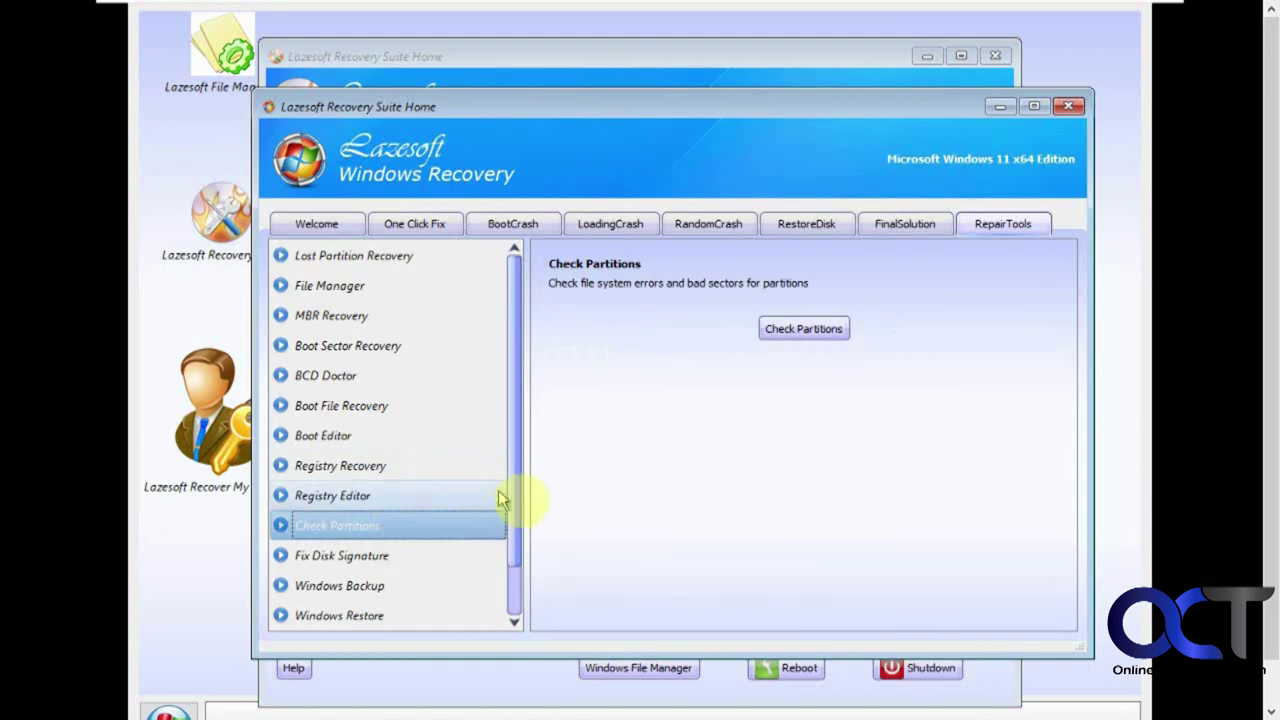
scroll(515, 510, "down", 2)
- View Fix Disk Signature, Windows Backup, Windows Restore, Command Prompt and Additional Tools
left_click(393, 503)
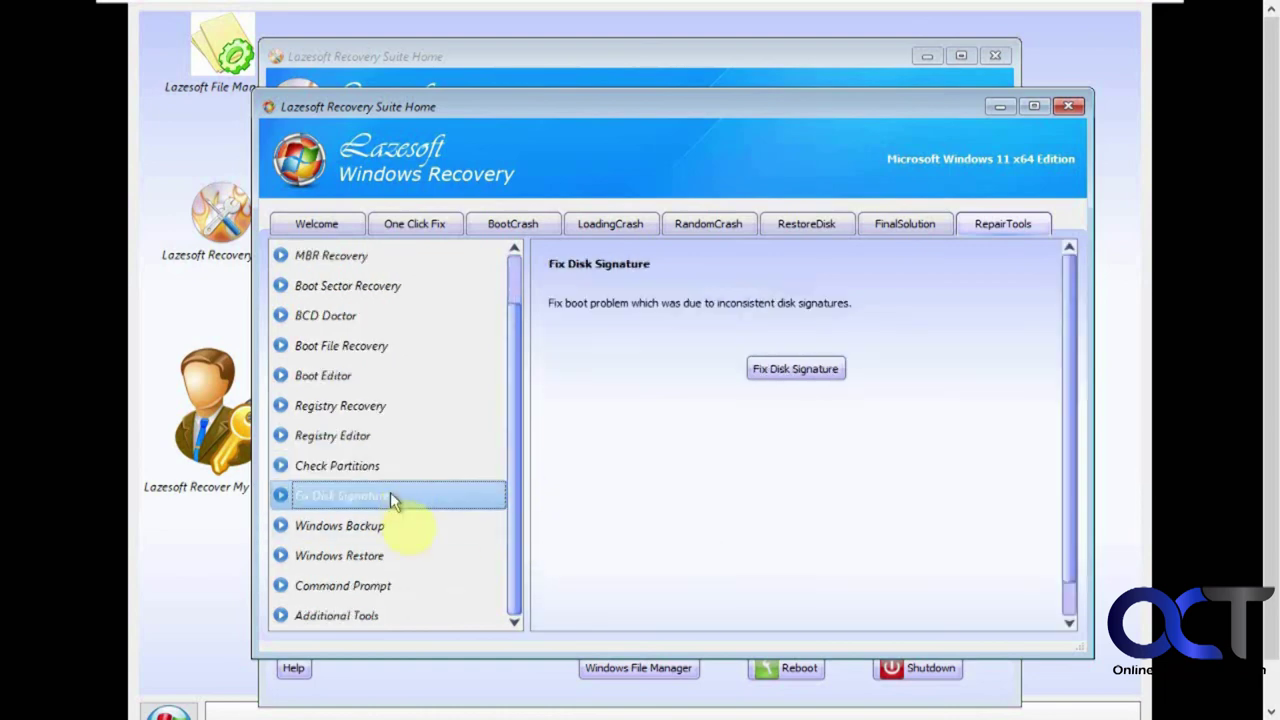
left_click(390, 530)
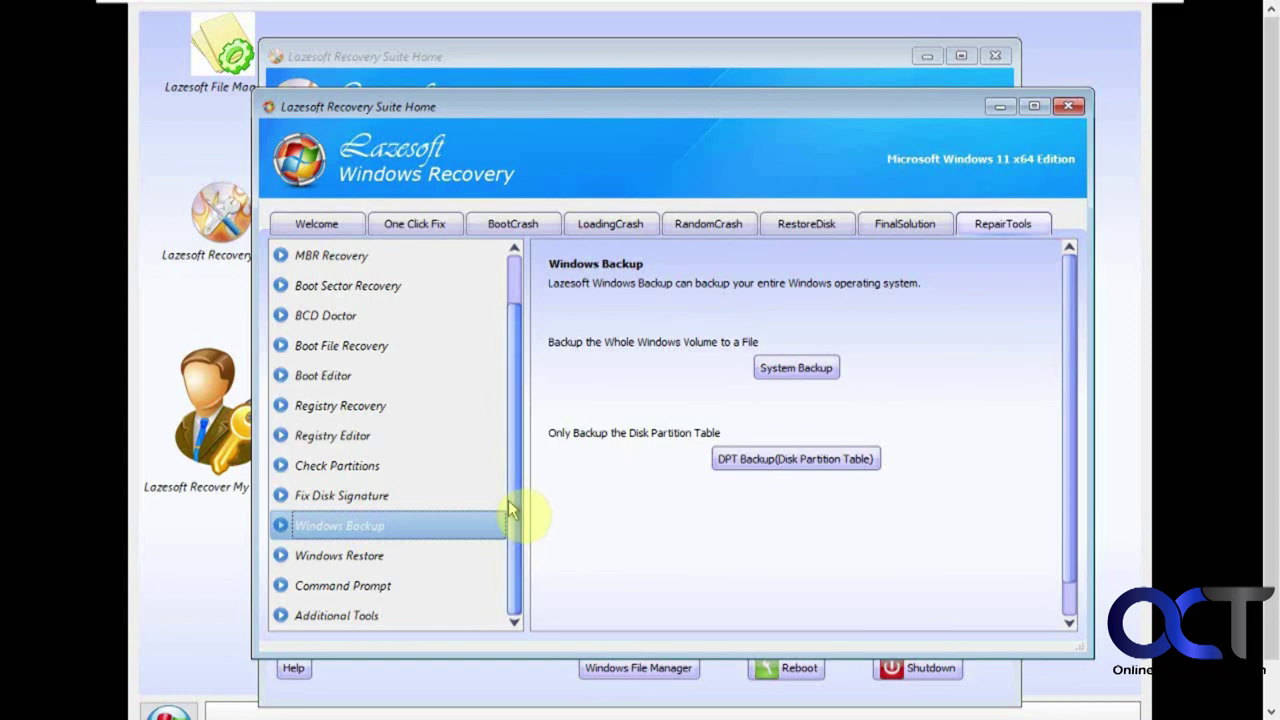
left_click(420, 557)
left_click(413, 592)
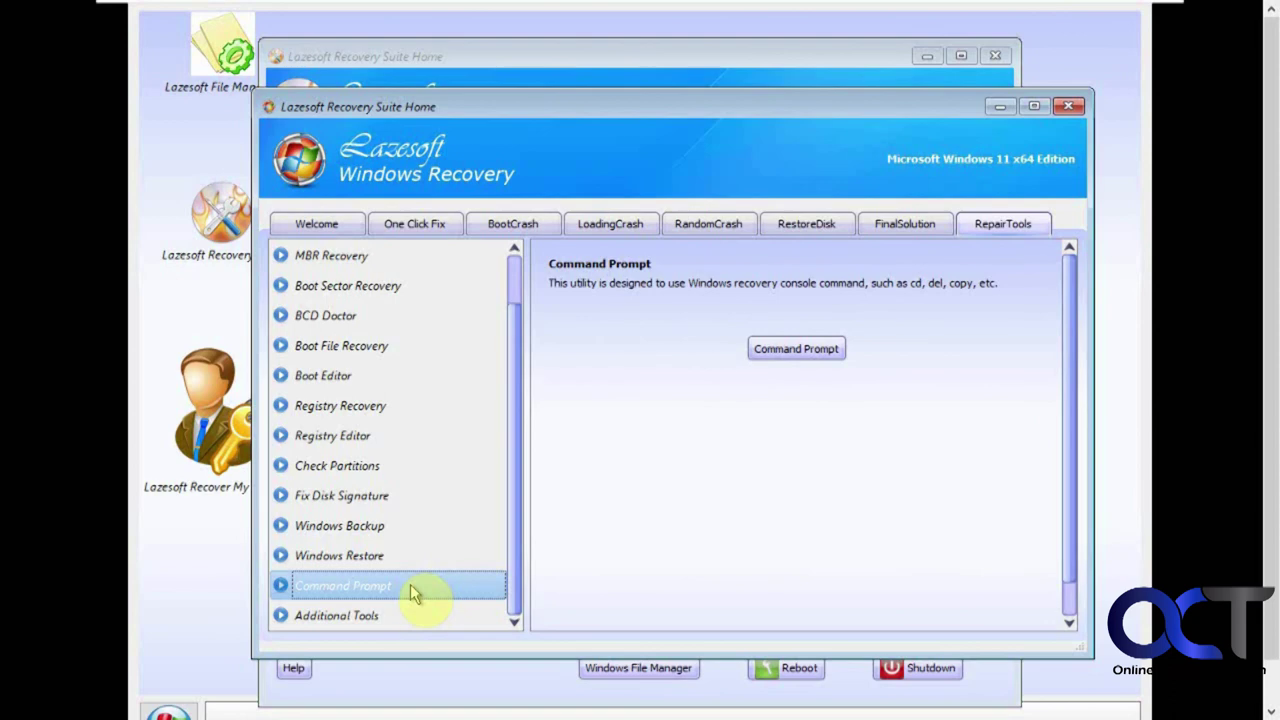
left_click(403, 616)
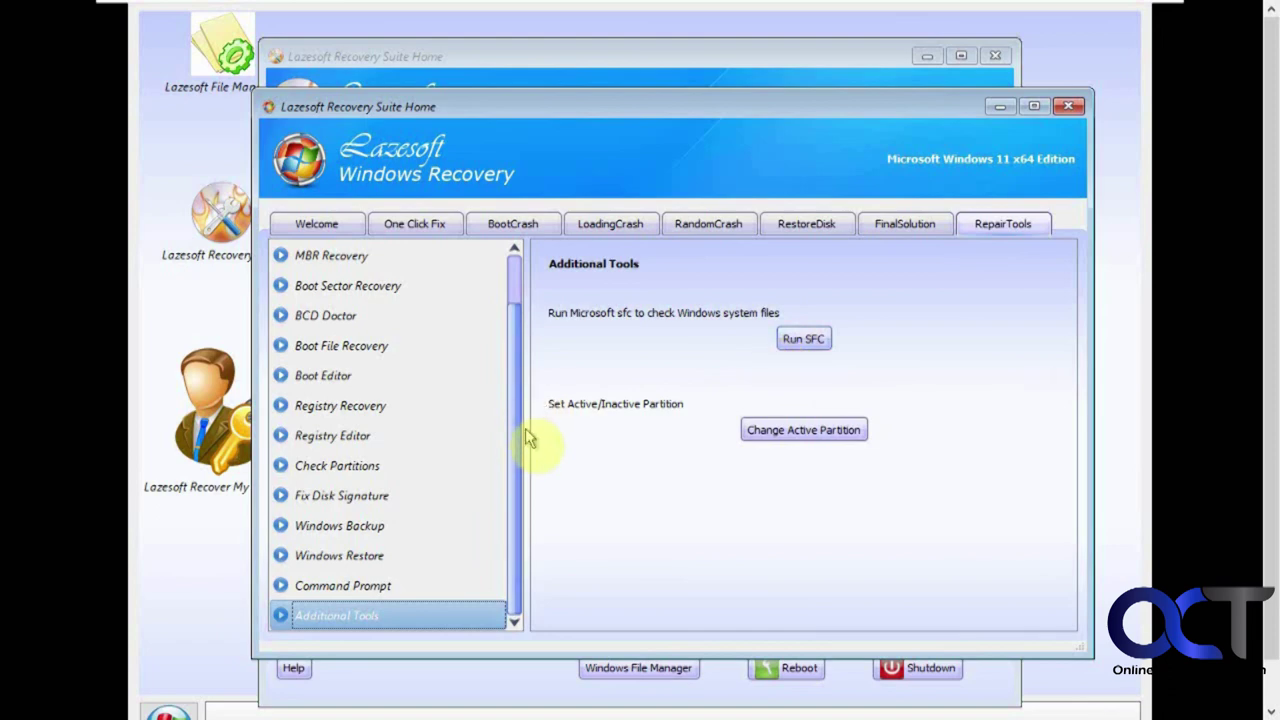
left_click_drag(523, 420, 520, 380)
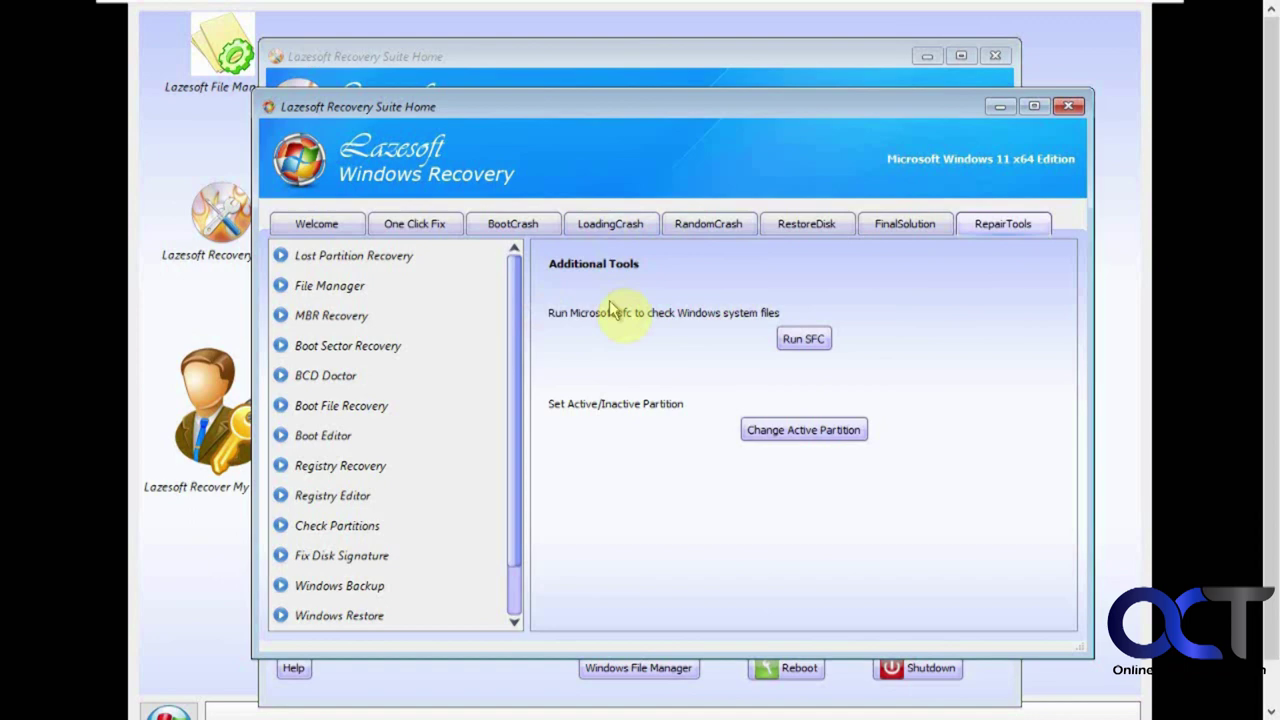
left_click_drag(516, 322, 512, 278)
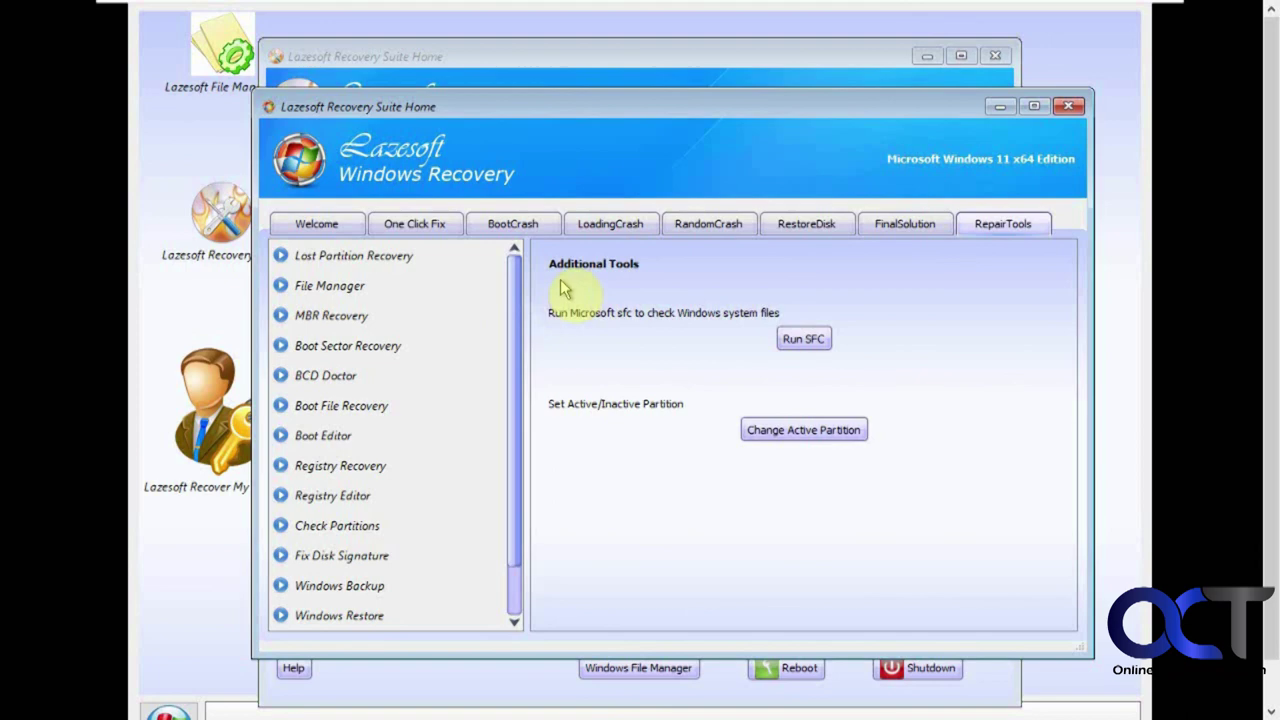
mouse_move(523, 310)
left_mouse_down()
mouse_move(523, 343)
mouse_move(514, 287)
left_mouse_up()
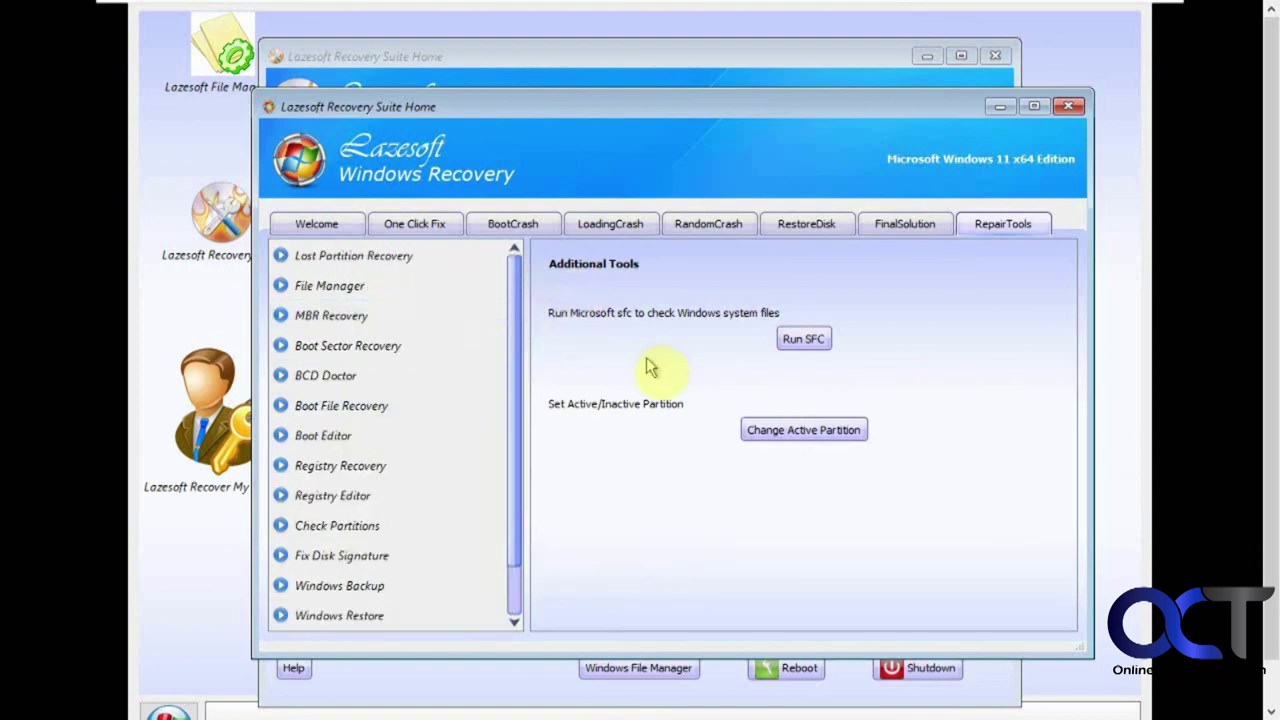